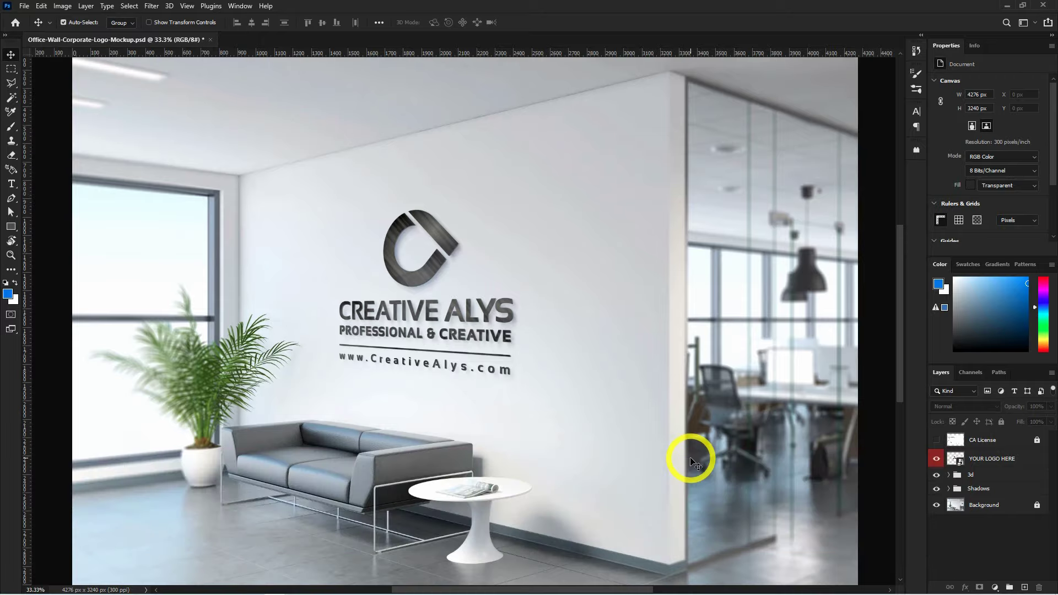
Inspect the wall logo, then open the YOUR LOGO HERE smart object for editing
click(441, 290)
mouse_move(645, 345)
mouse_down()
mouse_move(741, 343)
mouse_move(627, 387)
mouse_up()
key(ctrl+minus)
key(ctrl+minus)
key(ctrl+minus)
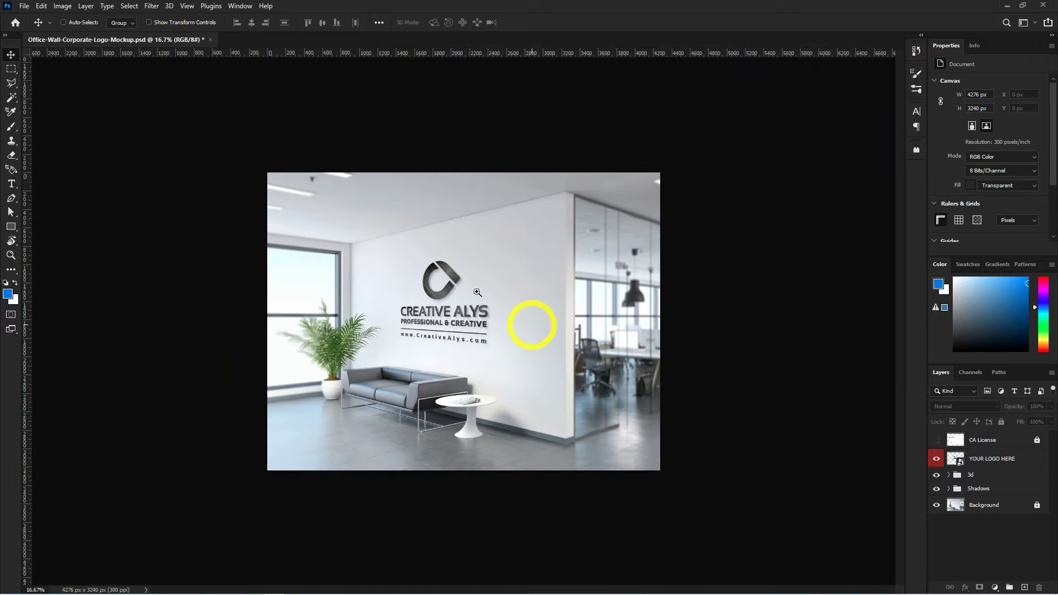
key(ctrl+plus)
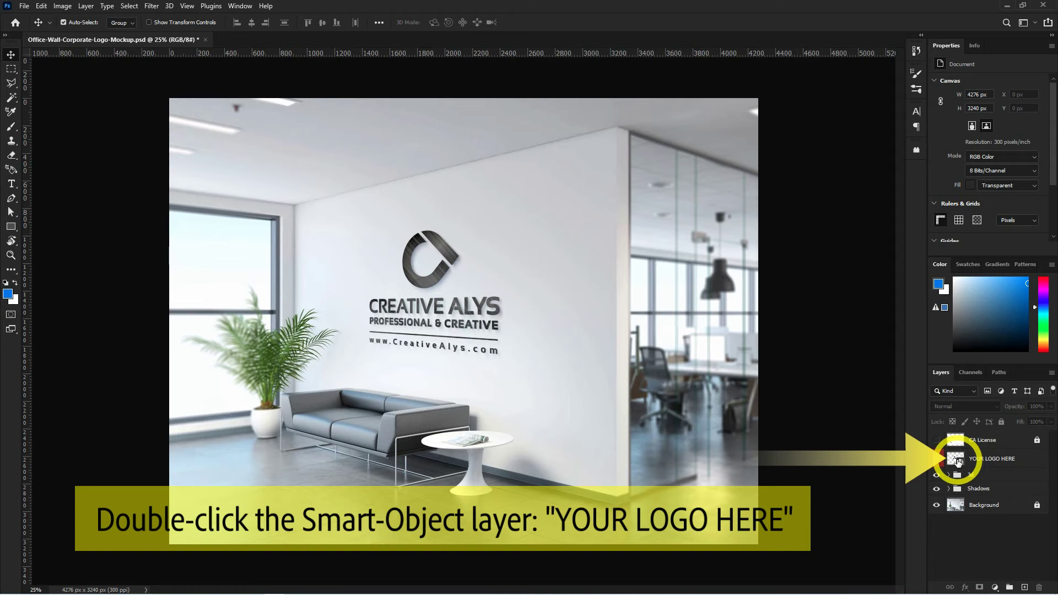
double_click(957, 460)
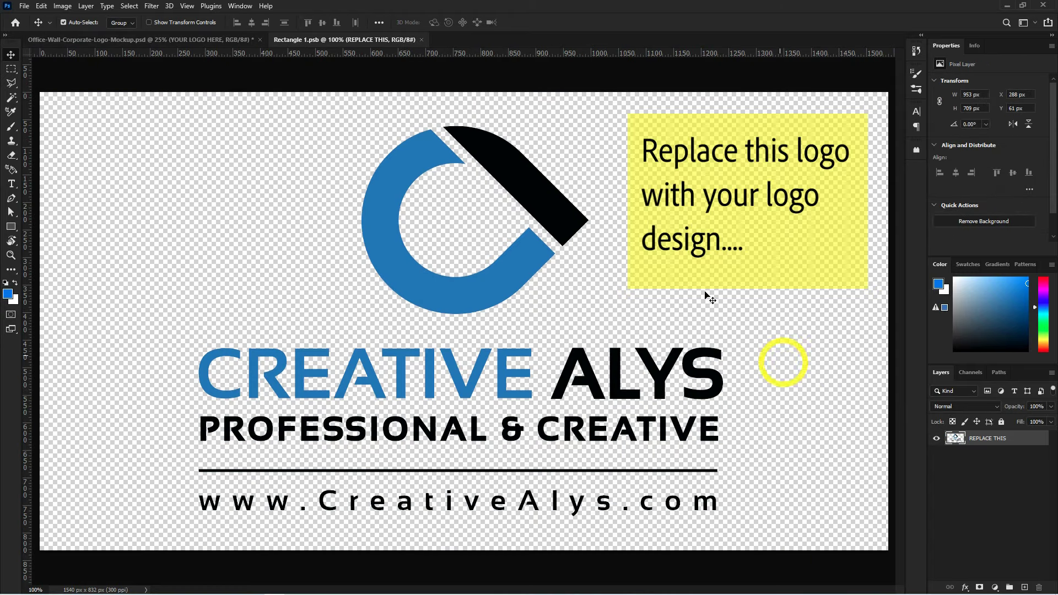
Zoom out on the Rectangle 1.psb placeholder document
key(ctrl+minus)
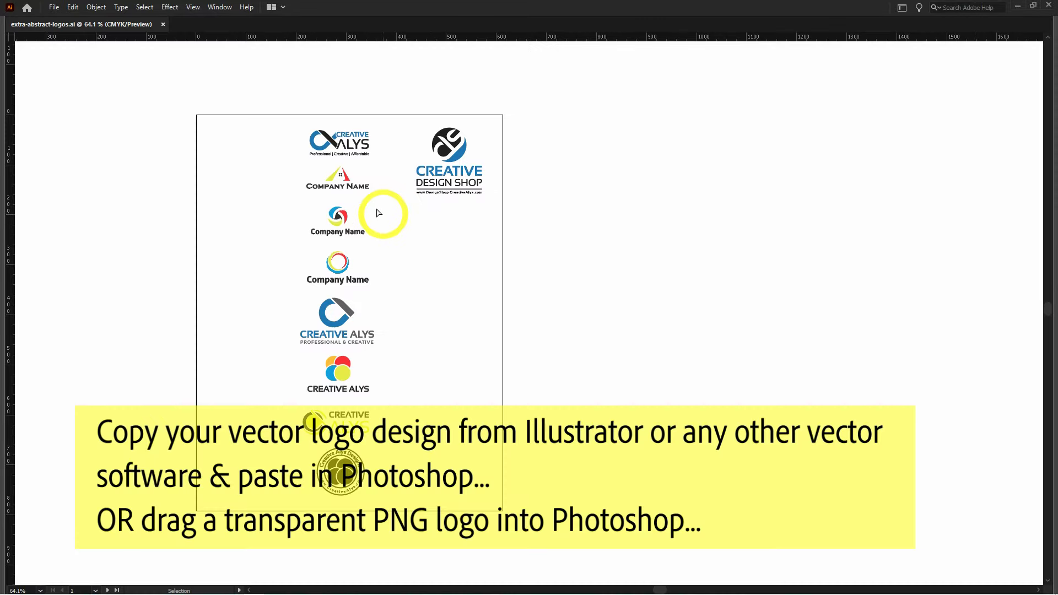
Copy the CREATIVE ALYS logo group from the extra-abstract-logos sheet
key(ctrl+1)
click(513, 334)
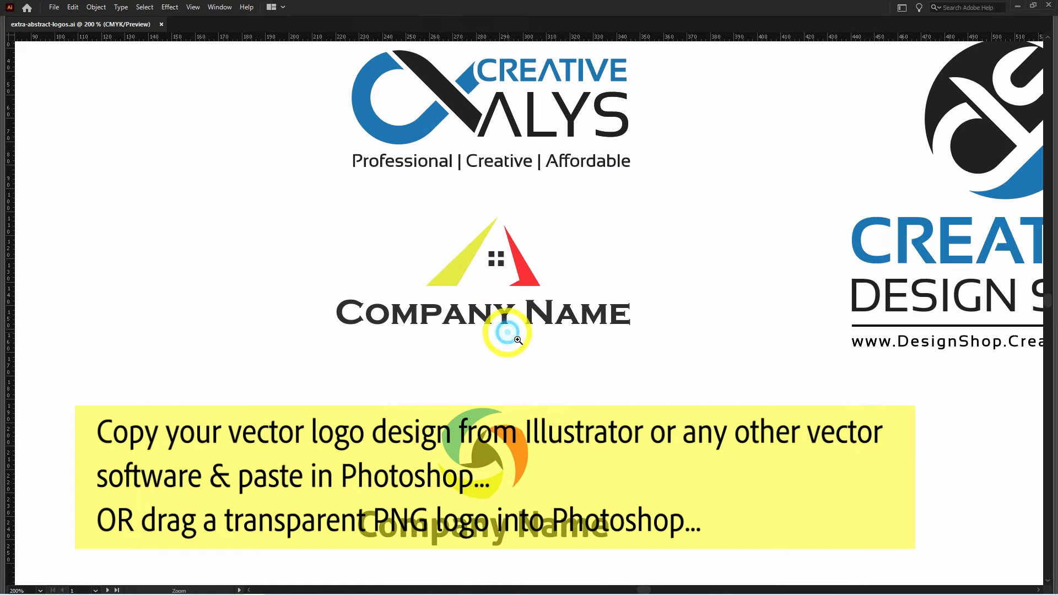
mouse_move(664, 365)
mouse_down()
mouse_move(710, 362)
mouse_move(333, 206)
mouse_move(330, 264)
mouse_up()
drag(346, 95, 723, 265)
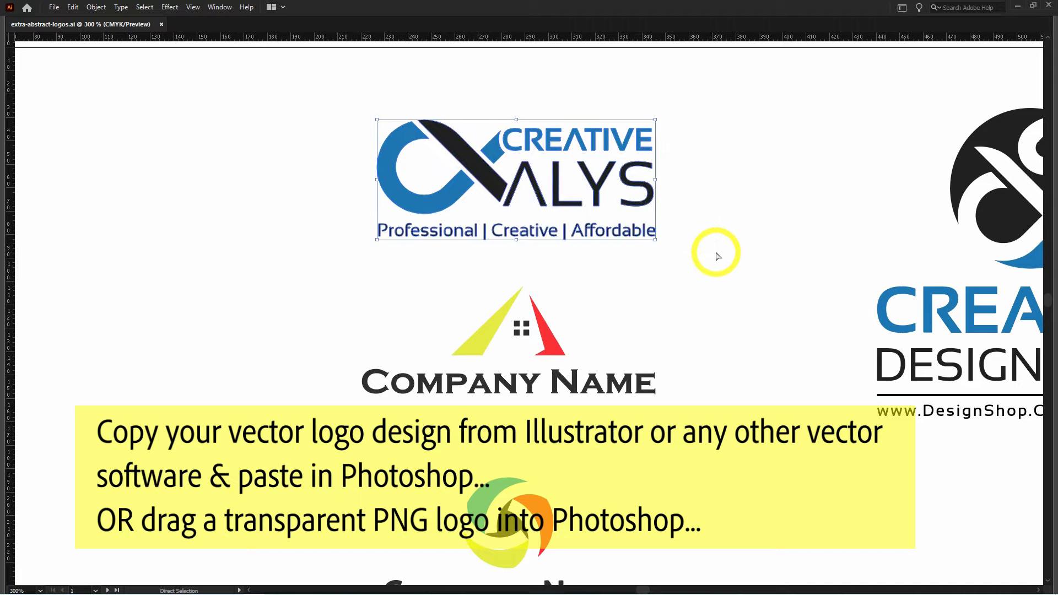
key(ctrl+c)
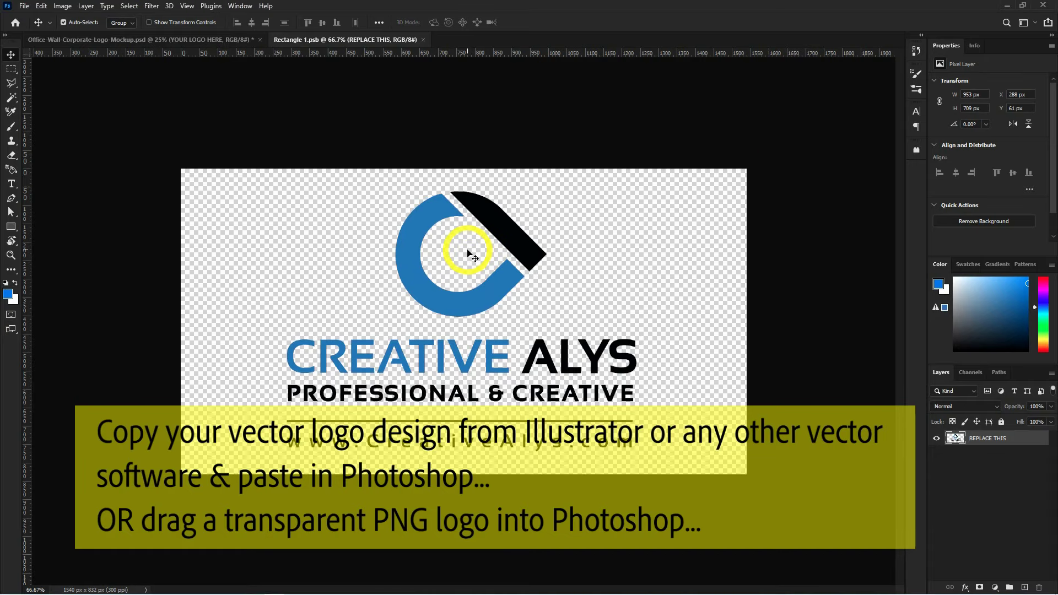
Paste the copied Illustrator logo into Rectangle 1.psb as a Smart Object
click(42, 7)
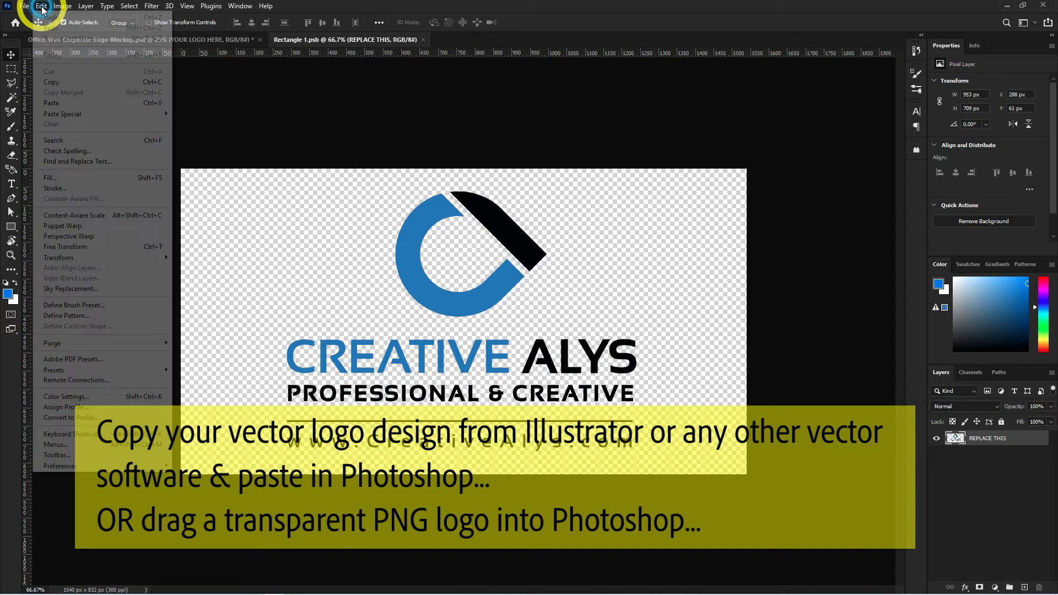
click(62, 104)
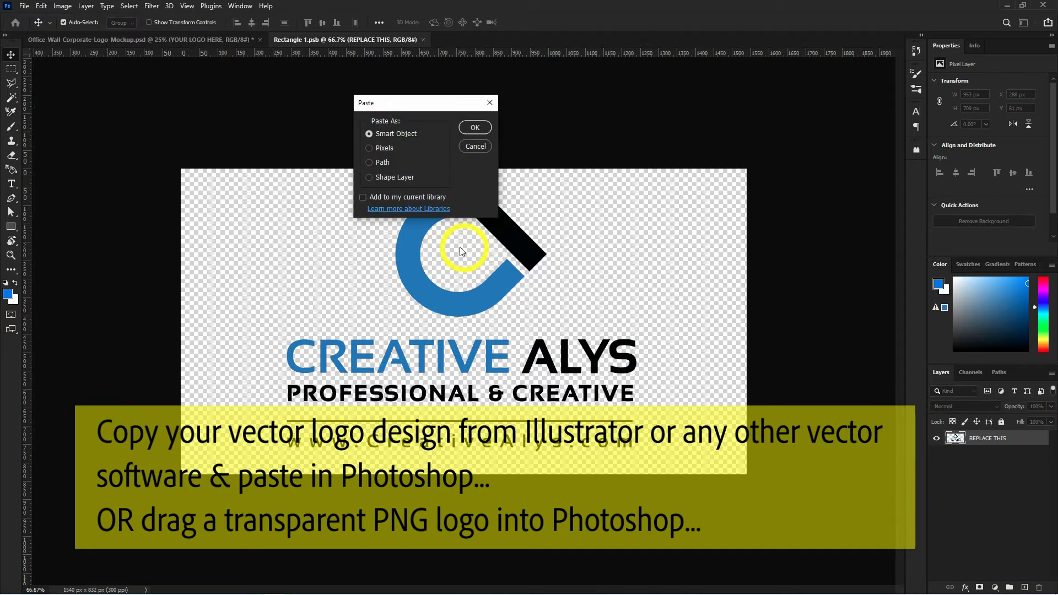
click(387, 134)
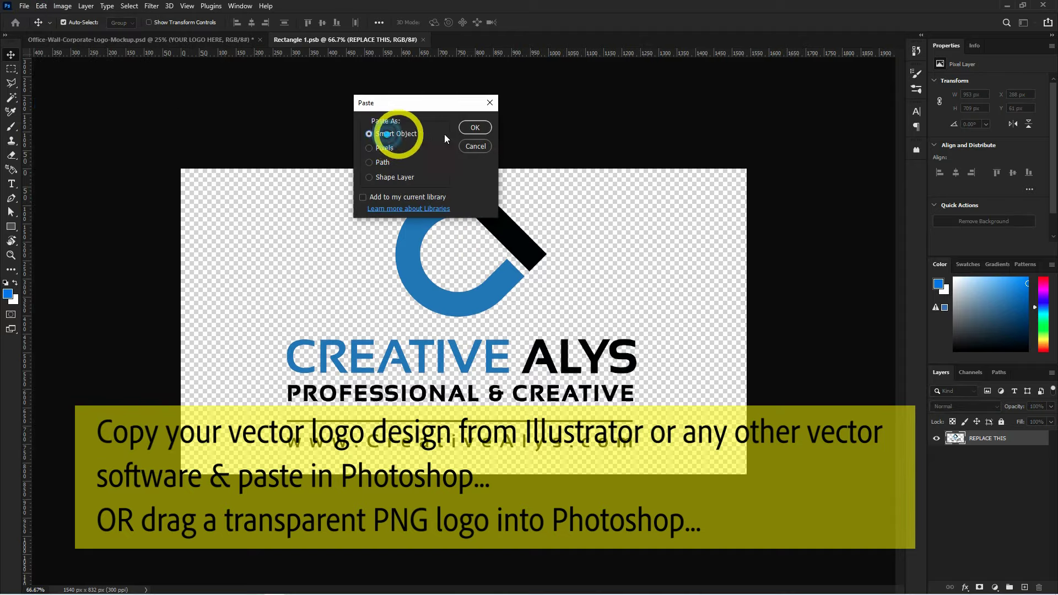
click(475, 127)
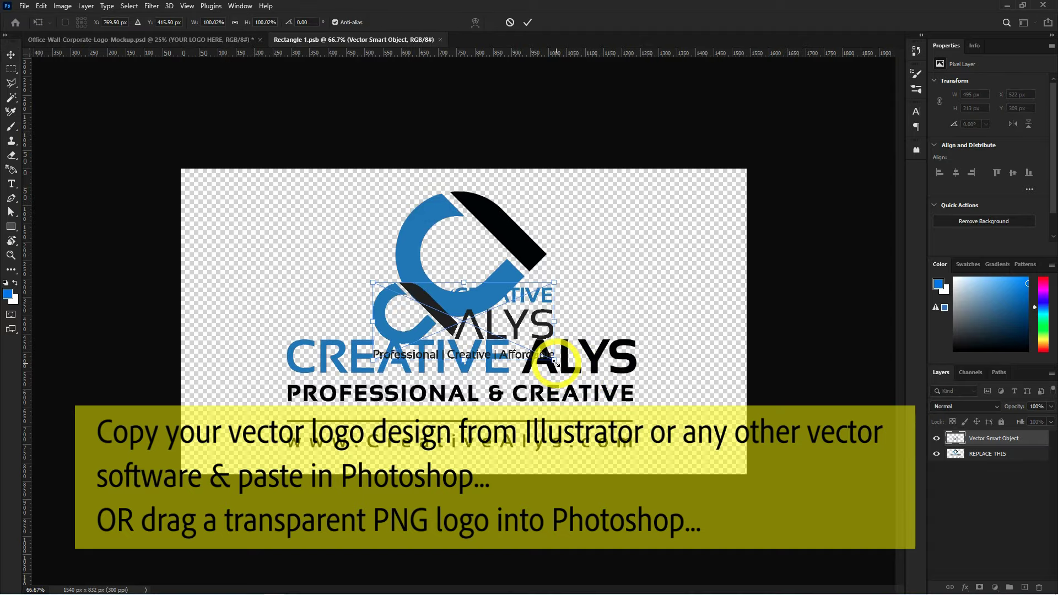
Enlarge the pasted logo to about double size and hide the REPLACE THIS layer
drag(555, 361, 636, 417)
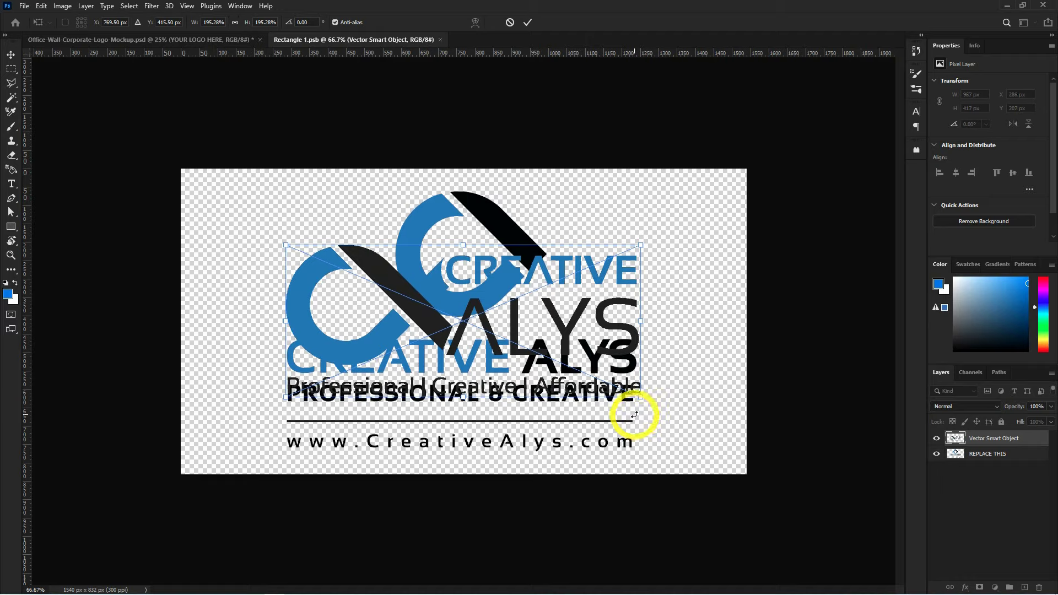
key(Return)
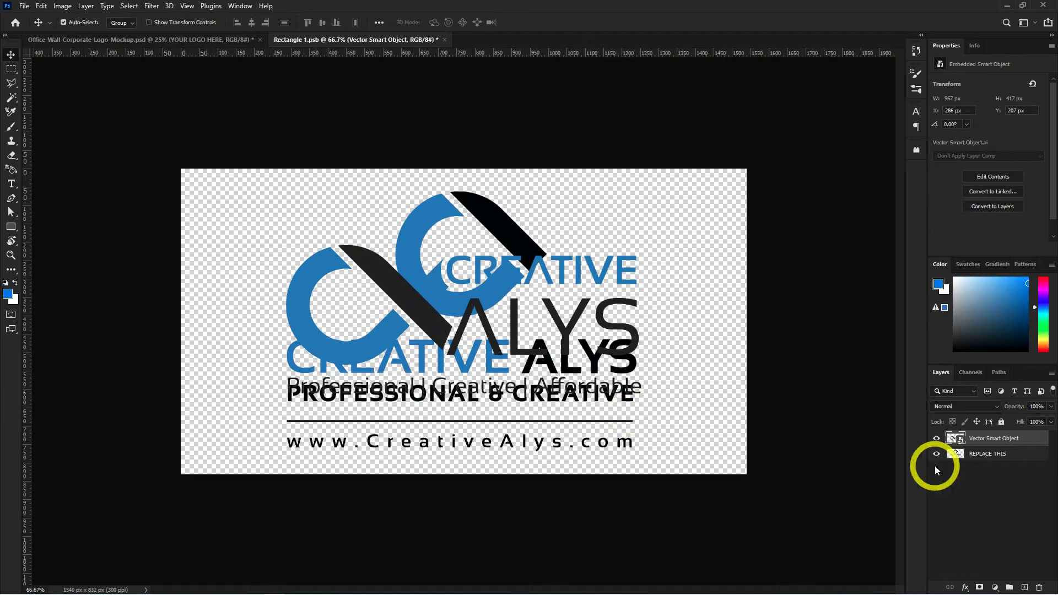
click(936, 455)
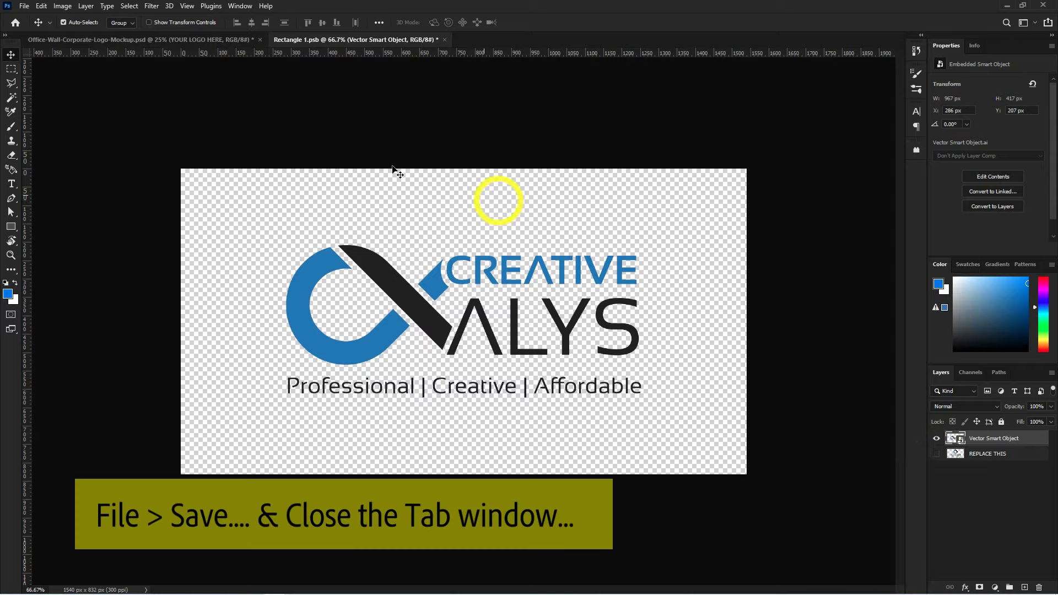
Save Rectangle 1.psb and close it to return to the wall mockup
click(24, 6)
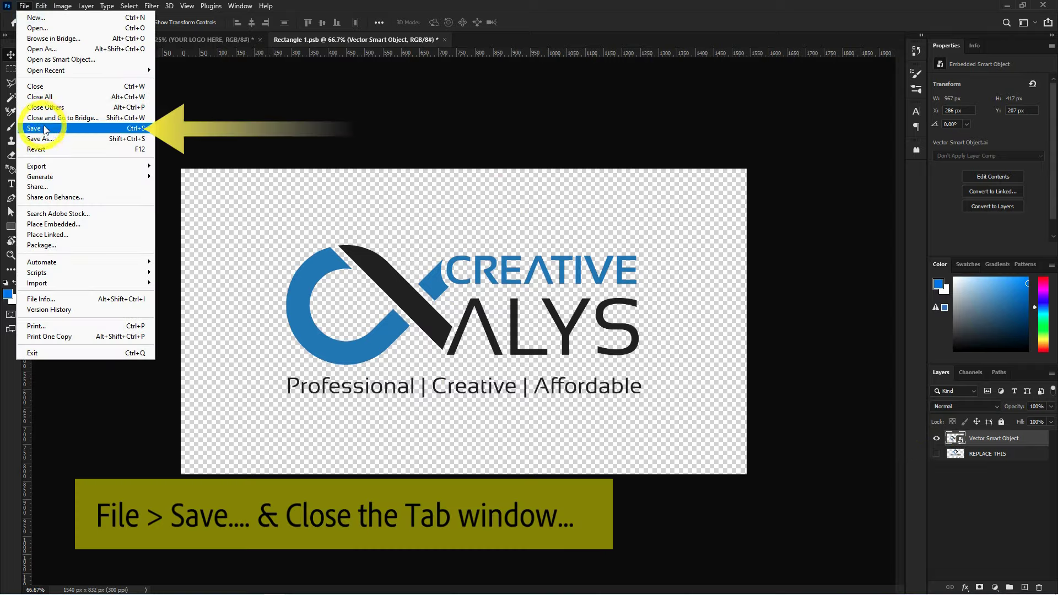
click(62, 128)
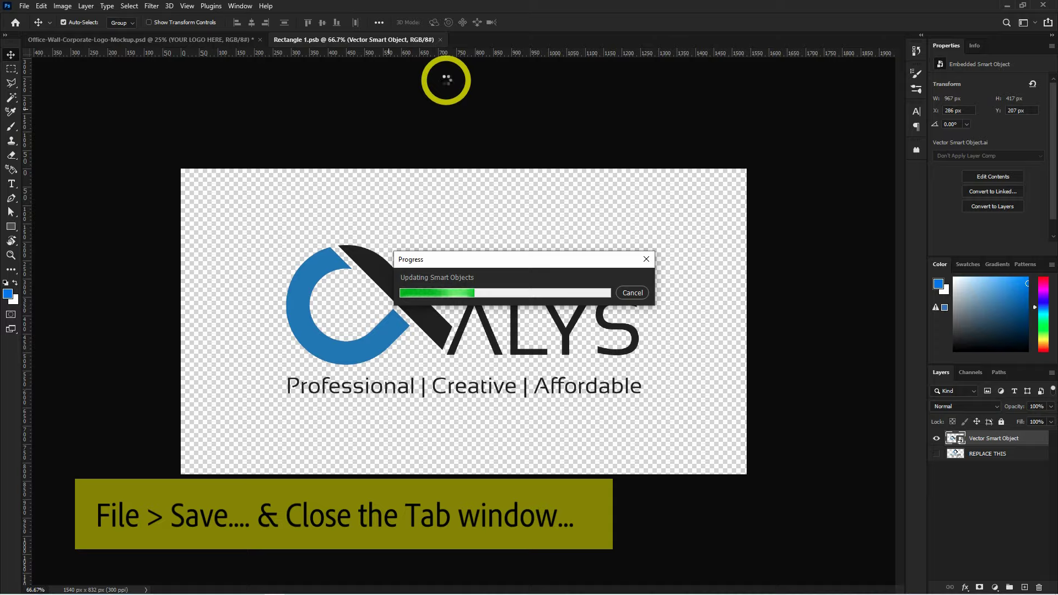
click(442, 40)
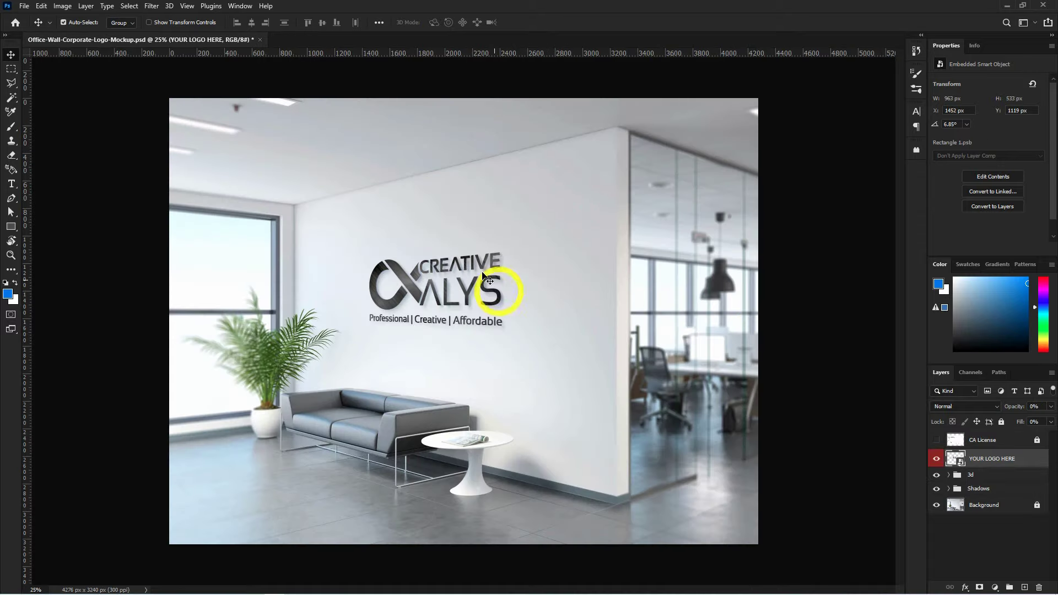
scroll(660, 357, down, 2)
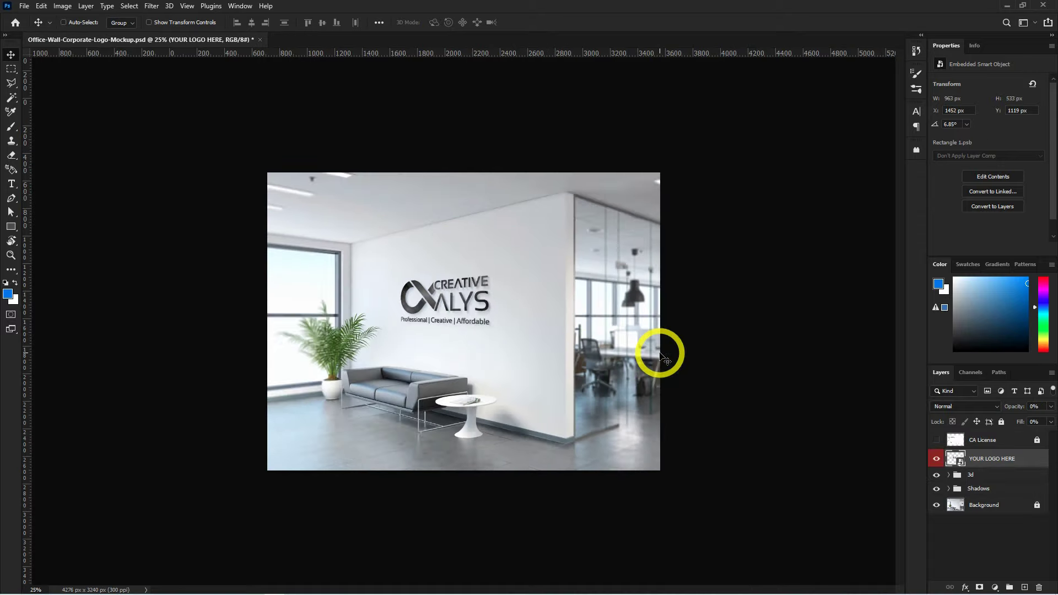
scroll(659, 358, down, 2)
scroll(659, 357, up, 2)
scroll(660, 357, up, 2)
key(ctrl+plus)
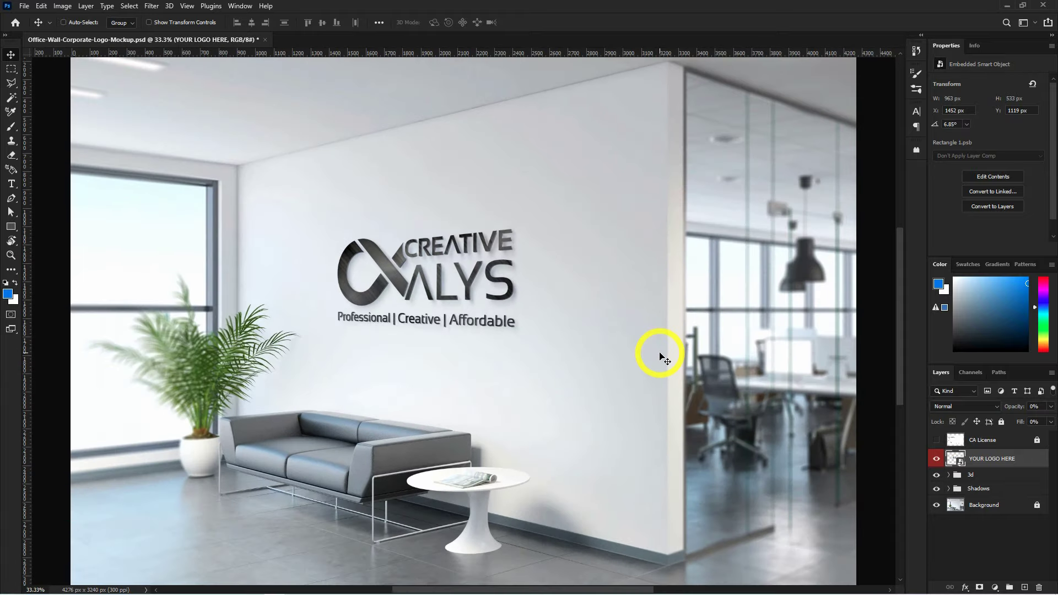
click(552, 279)
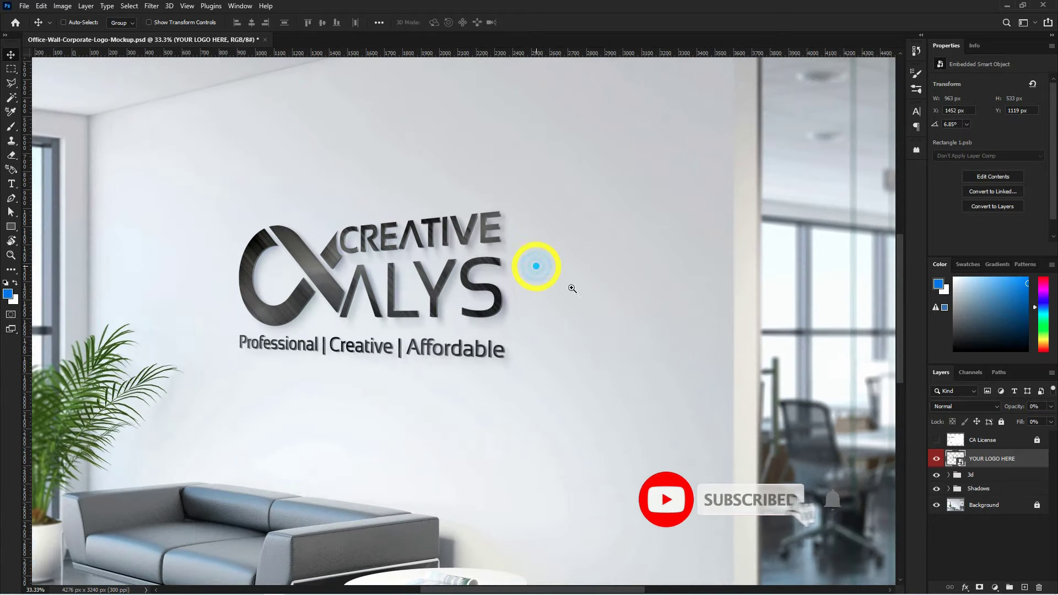
drag(674, 386, 784, 410)
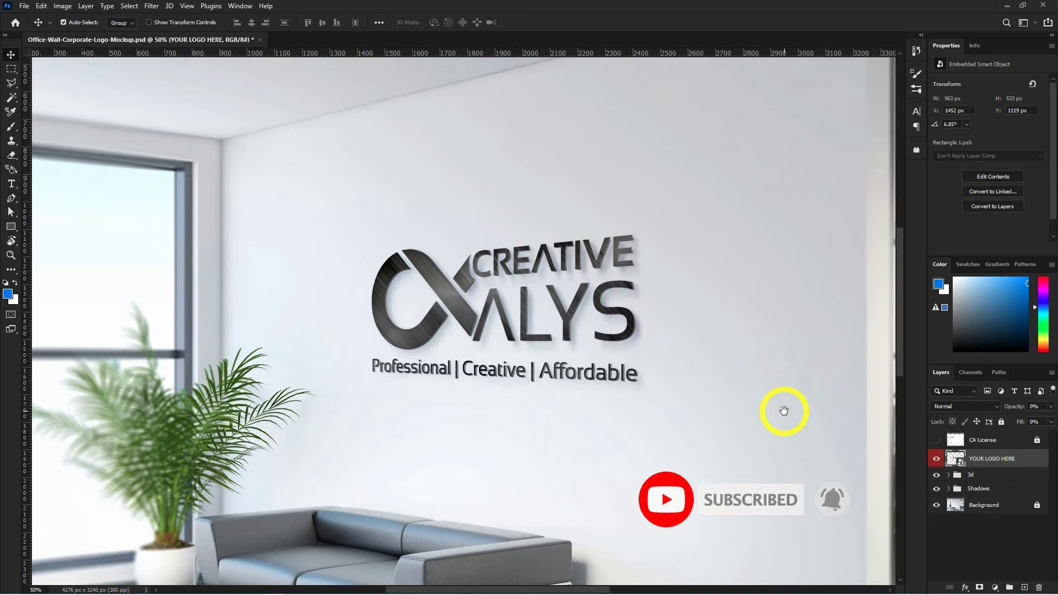
key(ctrl+minus)
key(ctrl+minus)
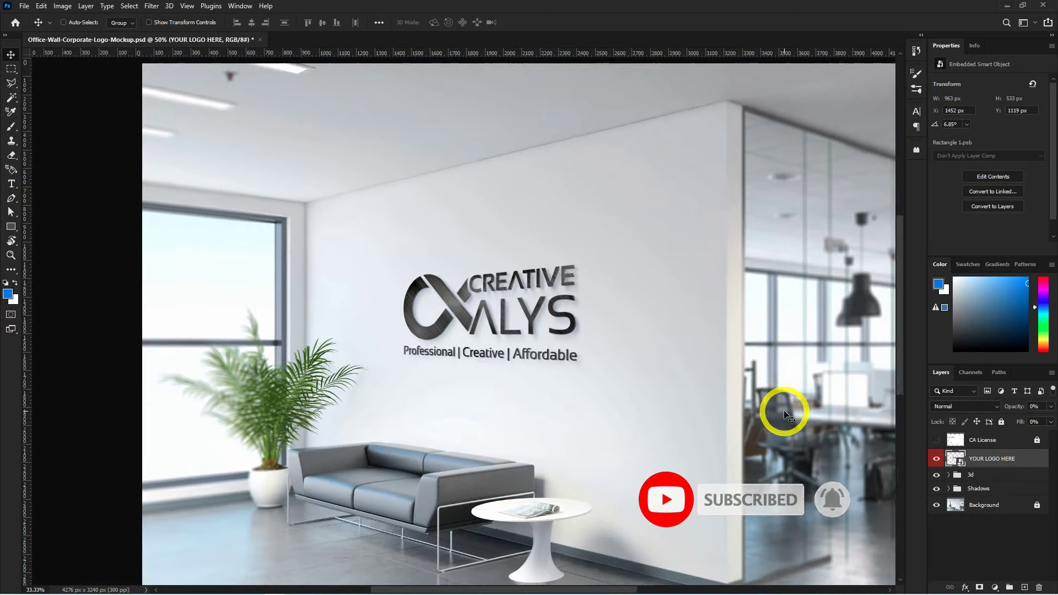
Open the smart object and paste the house-roof Company Name logo as a Smart Object
double_click(956, 459)
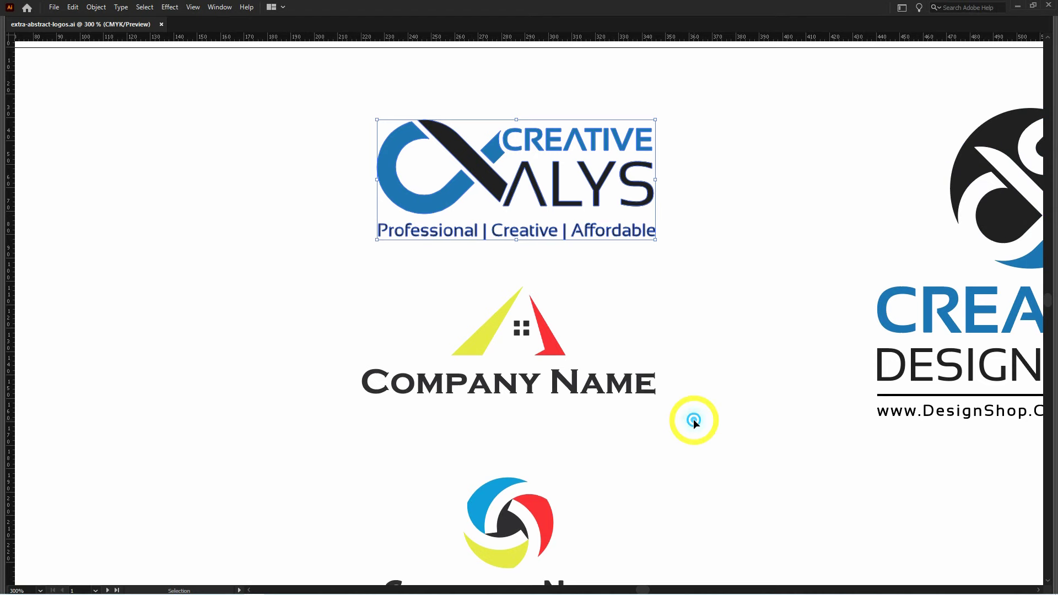
drag(692, 420, 307, 276)
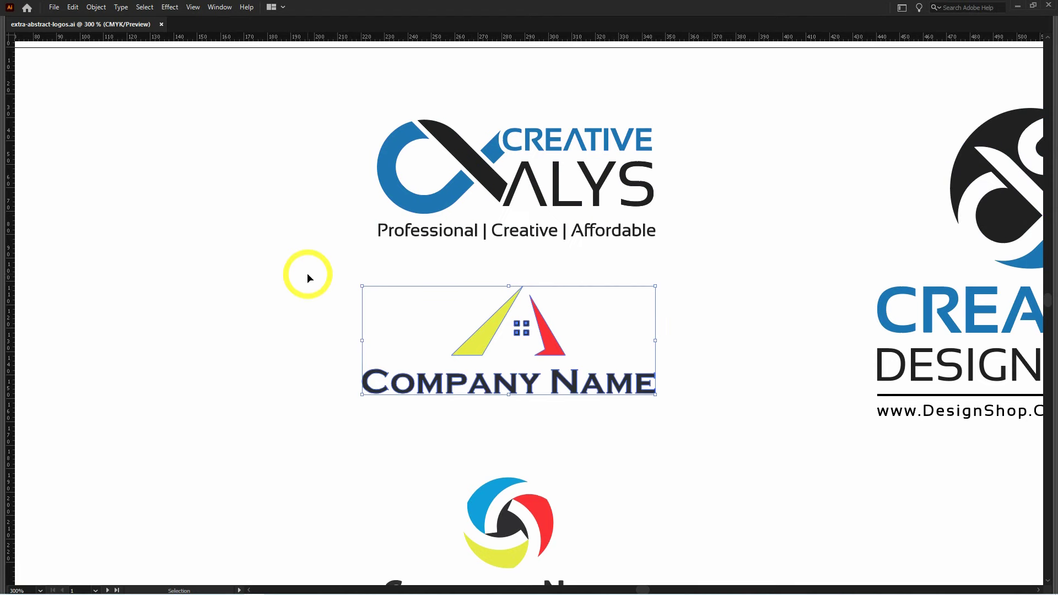
key(alt+Tab)
key(ctrl+v)
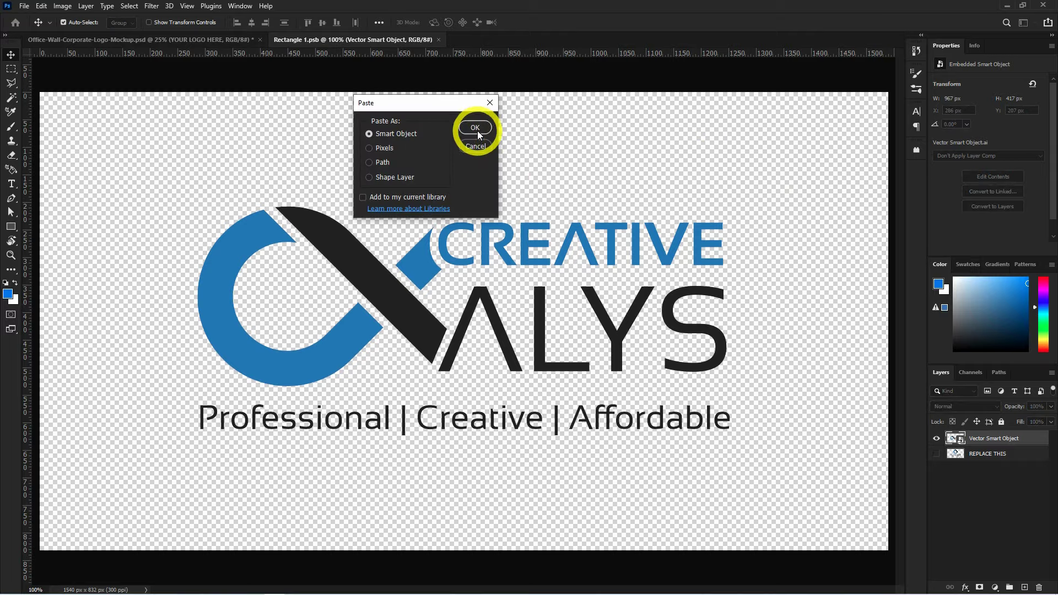
click(477, 130)
Enlarge the house logo, hide the Creative Alys layer, then save and close Rectangle 1.psb
drag(615, 378, 745, 487)
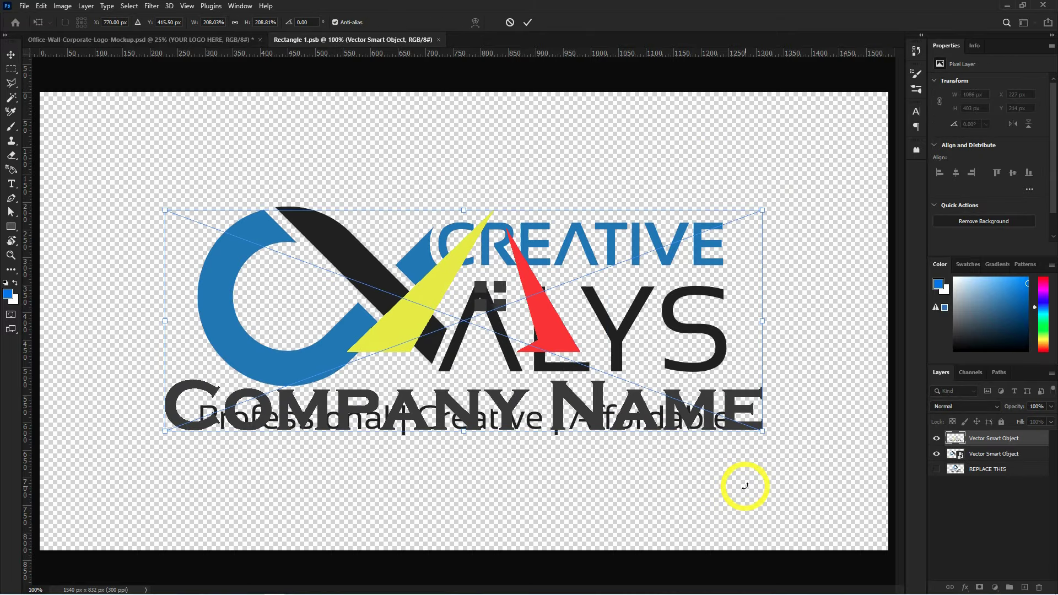
key(Return)
click(937, 454)
key(ctrl+s)
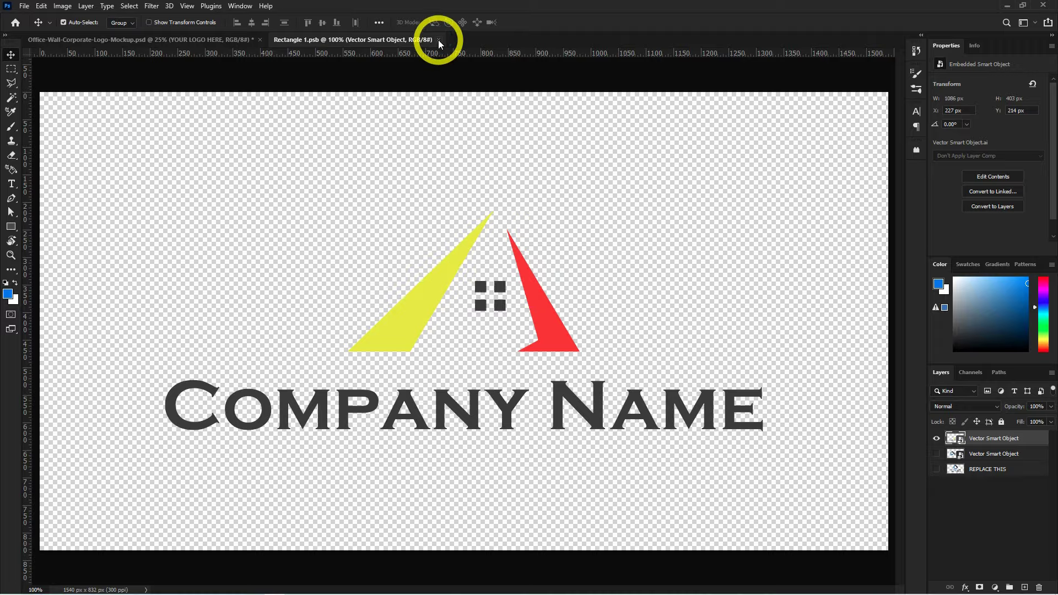
click(438, 40)
Check the house logo on the office wall and reopen the YOUR LOGO HERE smart object
key(ctrl+minus)
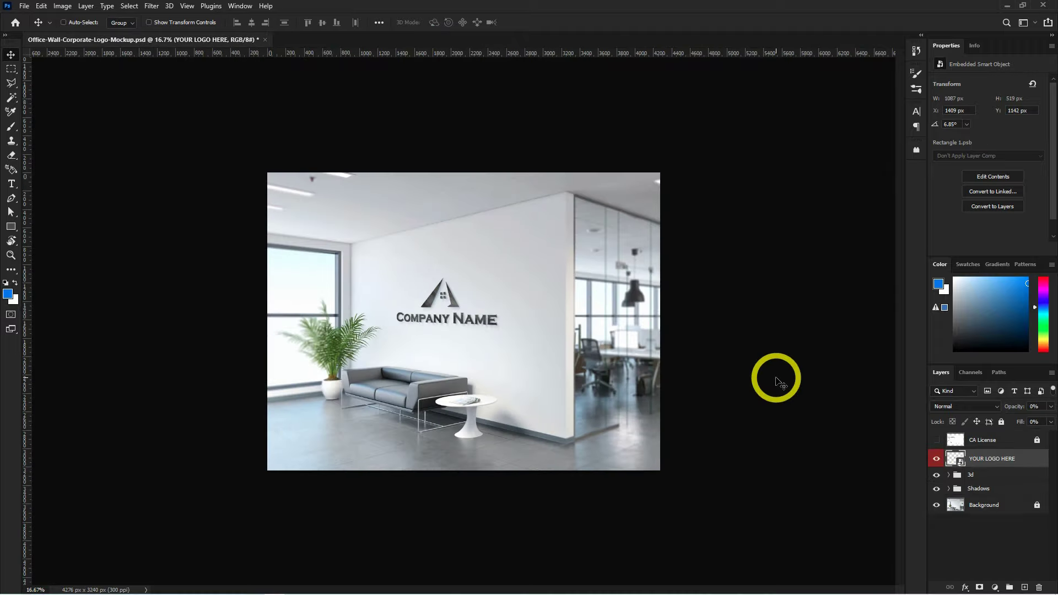
key(ctrl+plus)
key(ctrl+plus)
key(ctrl+plus)
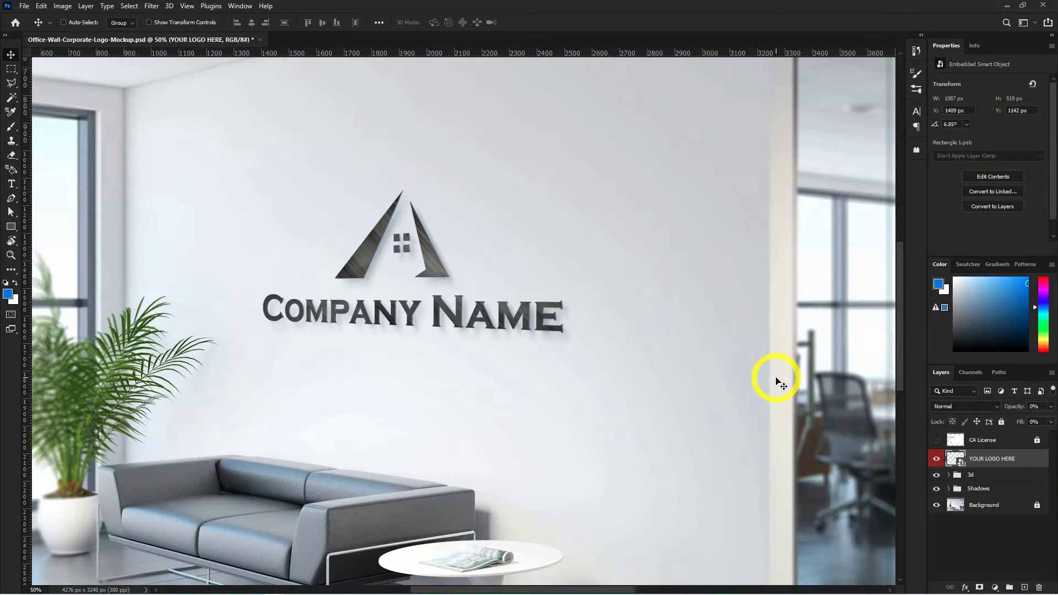
scroll(664, 404, left, 2)
key(ctrl+minus)
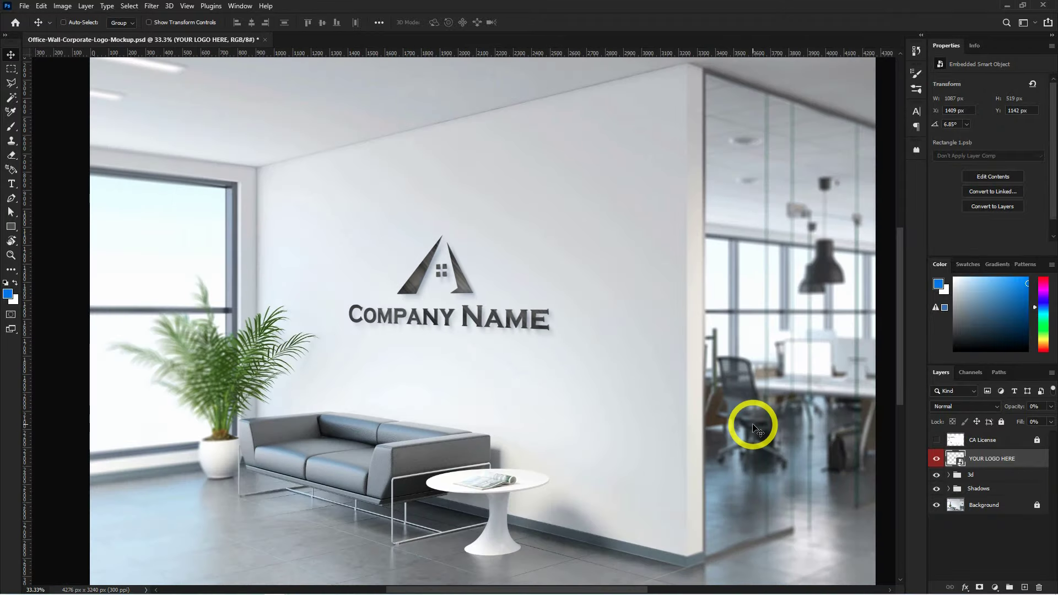
key(ctrl+minus)
key(ctrl+minus)
key(ctrl+plus)
key(ctrl+plus)
key(ctrl+plus)
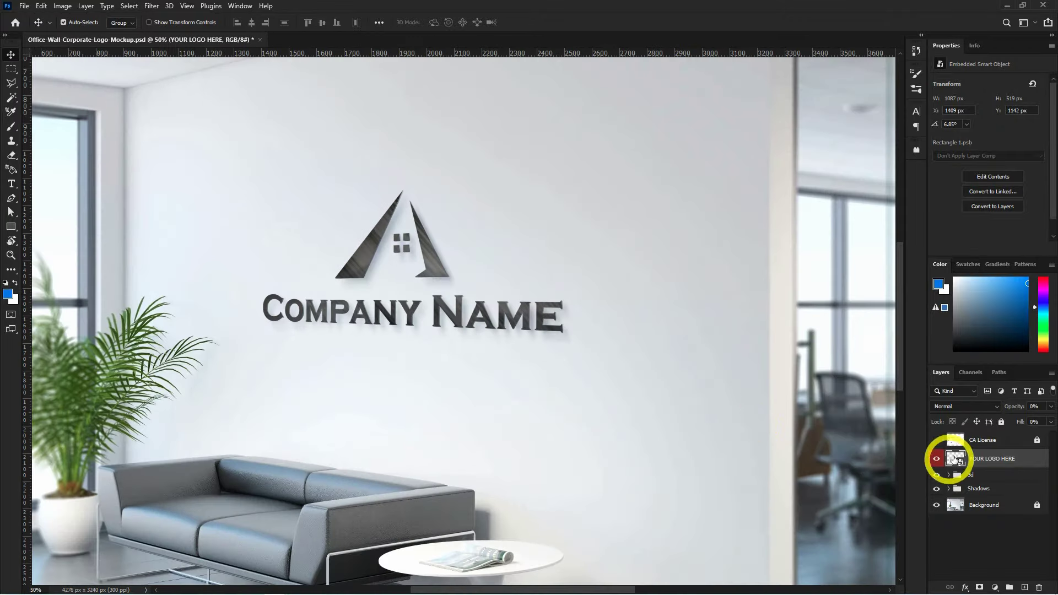
double_click(955, 457)
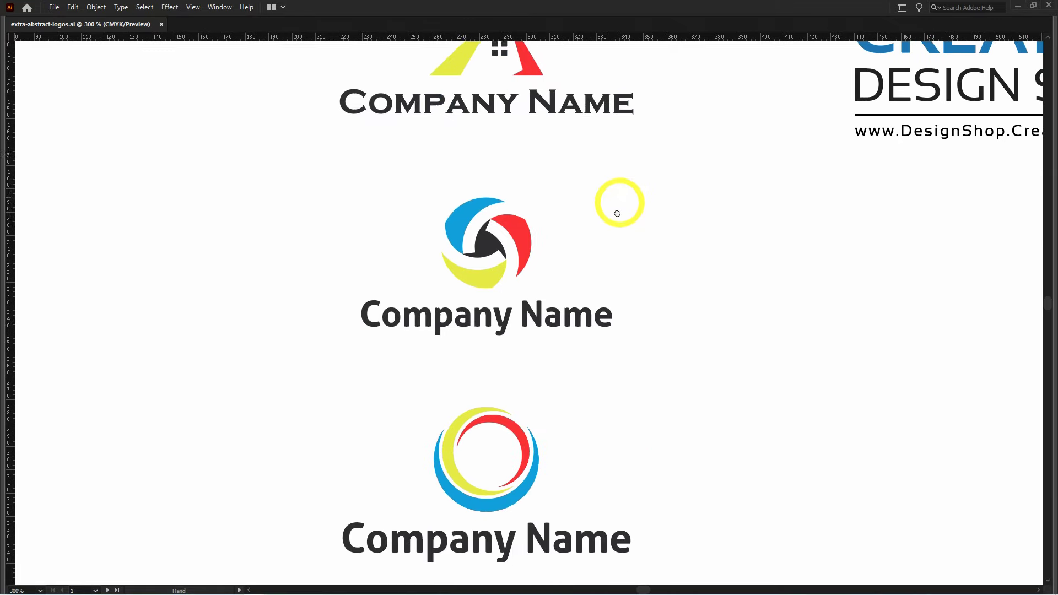
Paste the swirl logo as a Smart Object, enlarge it, hide the house logo, and save
key(ctrl+v)
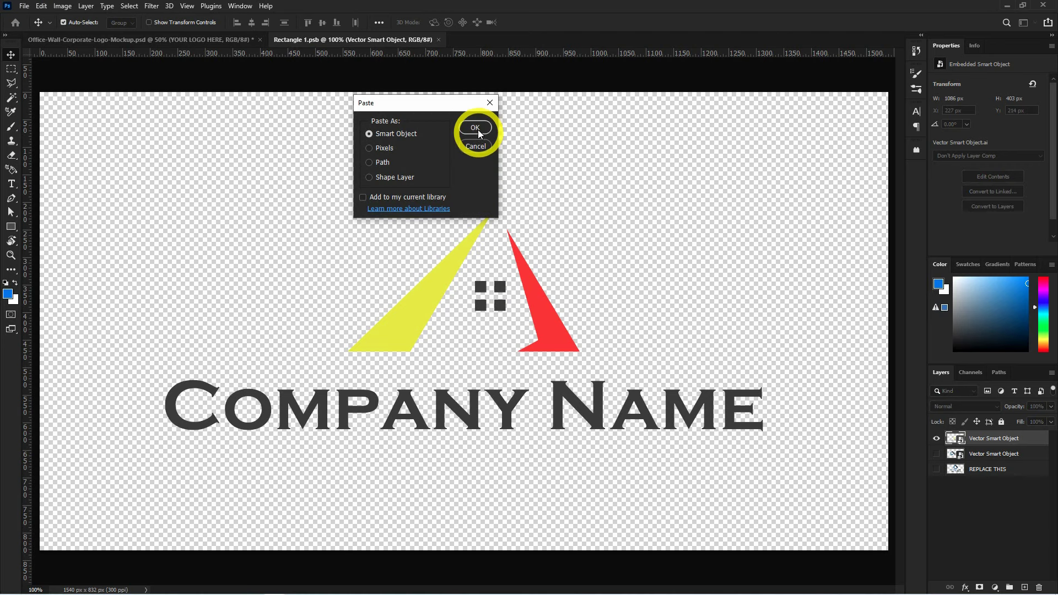
click(484, 134)
drag(587, 388, 751, 483)
key(Return)
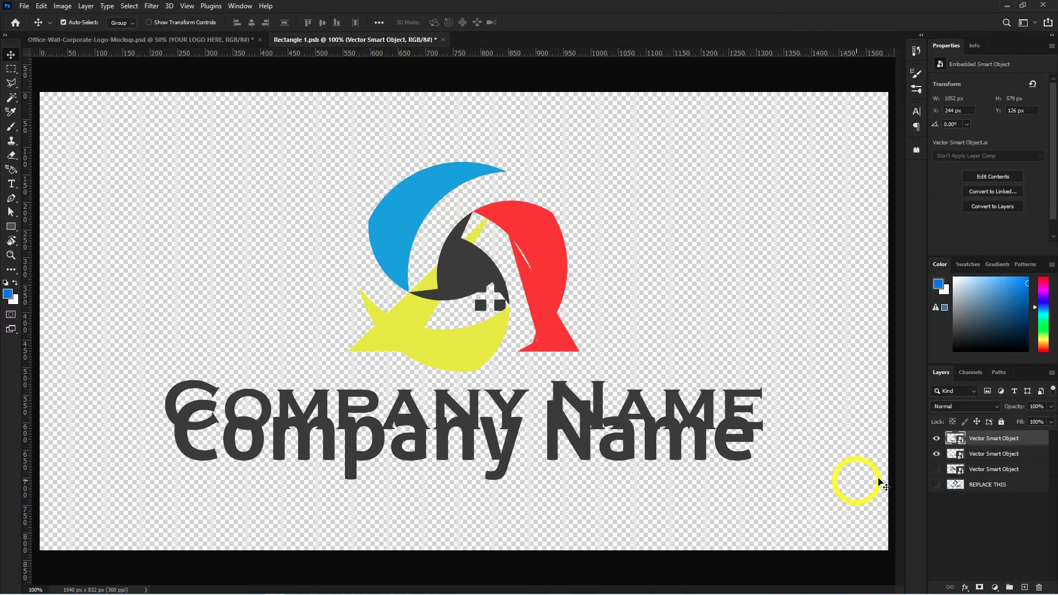
click(936, 454)
key(ctrl+minus)
key(ctrl+s)
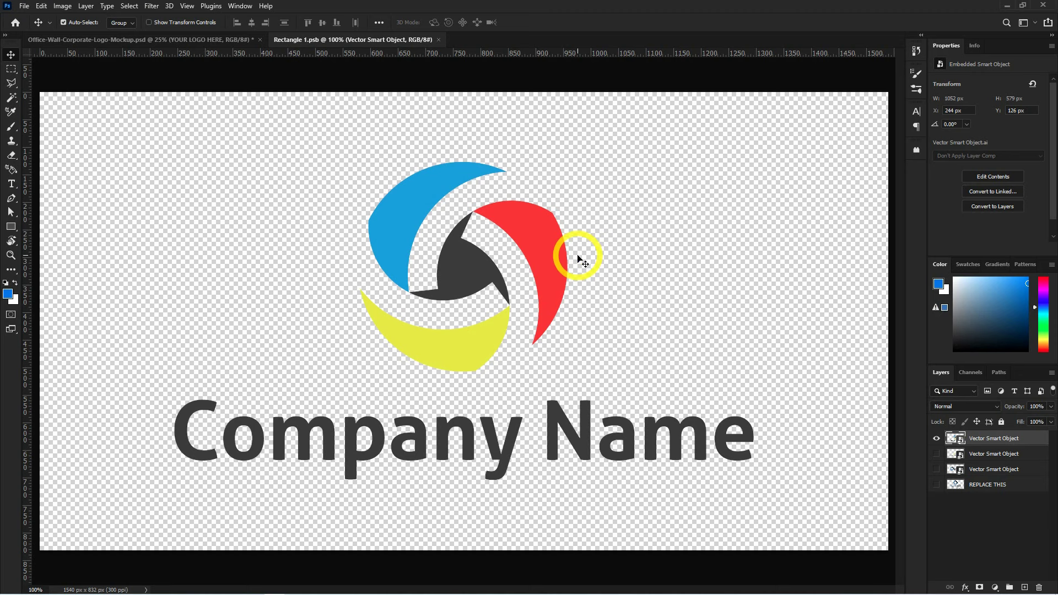
Swap in the enlarged ring Company Name logo, hide the swirl layer, save and close
key(ctrl+v)
drag(590, 437, 752, 495)
key(Return)
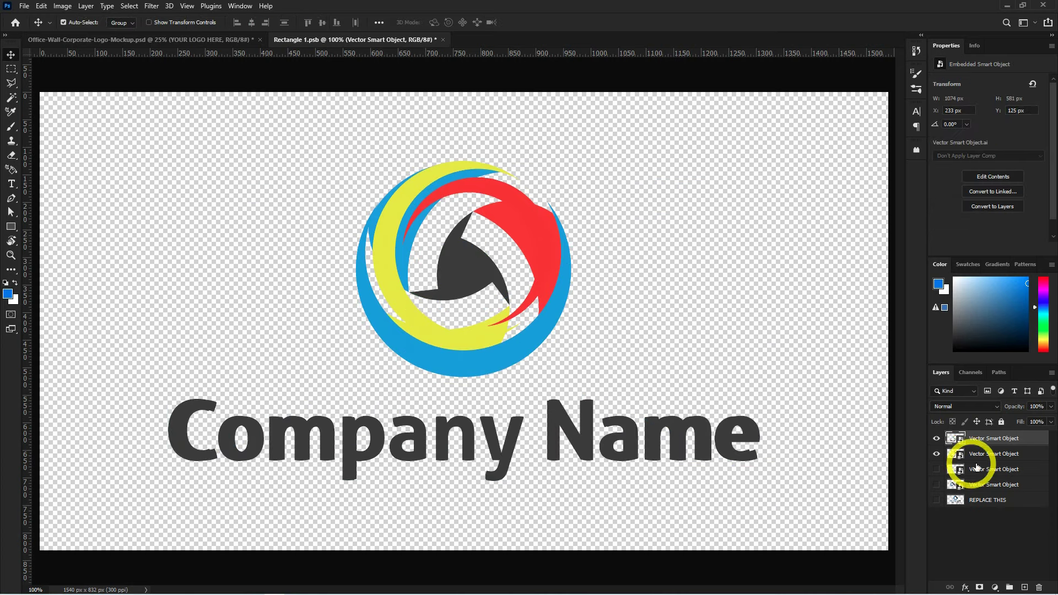
click(936, 454)
key(ctrl+s)
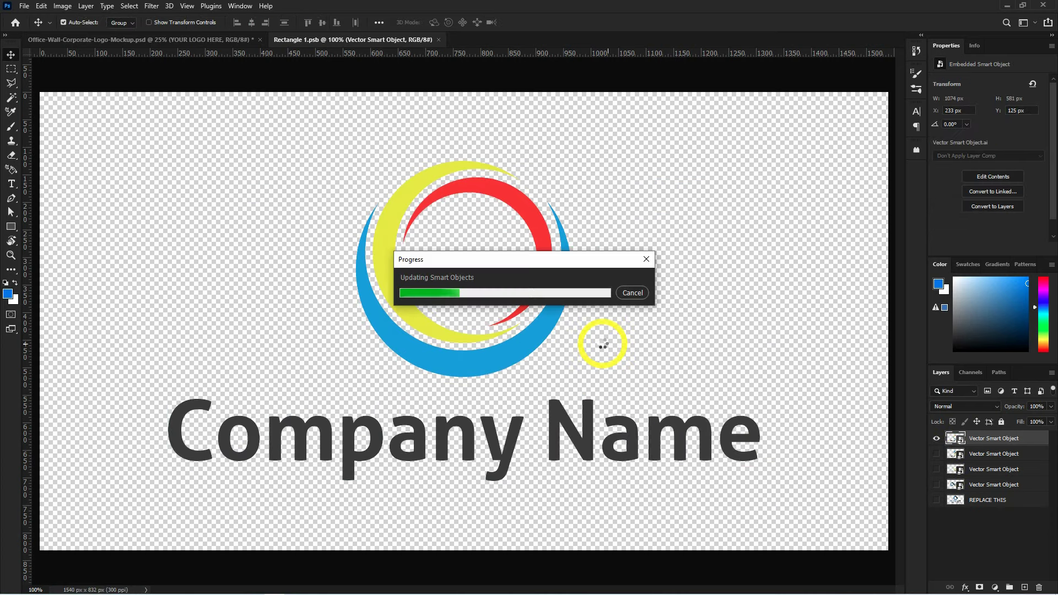
click(438, 39)
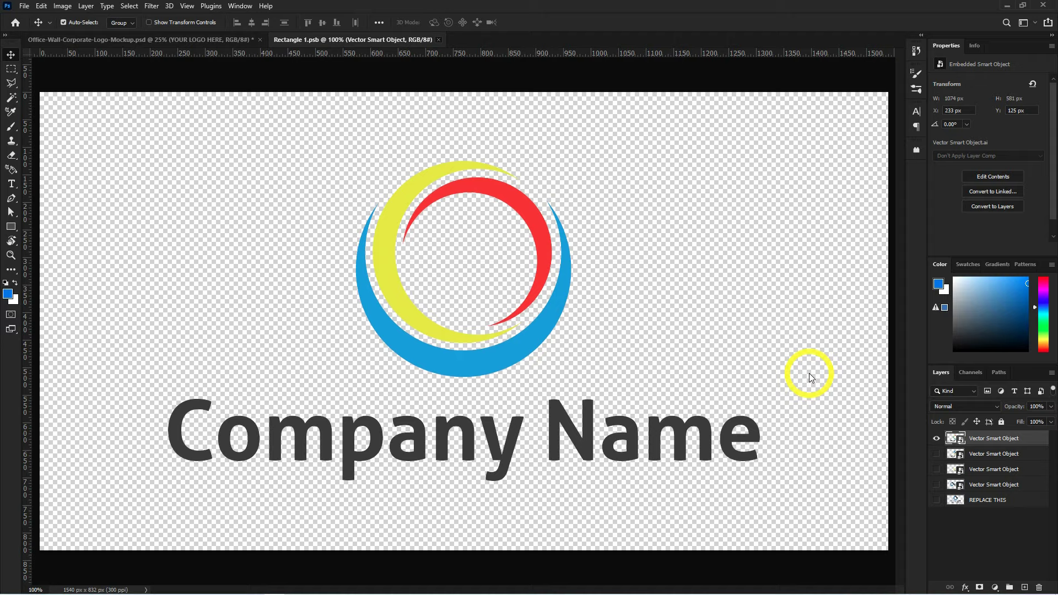
Check the ring logo on the wall mockup and reopen the smart object
key(ctrl+minus)
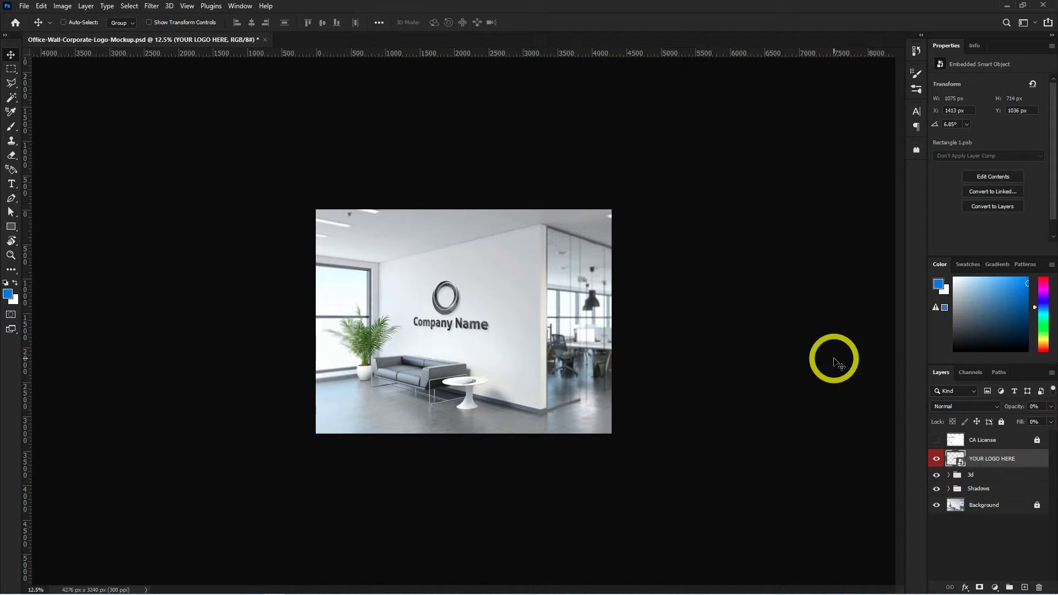
key(ctrl+plus)
key(ctrl+plus)
key(ctrl+plus)
key(ctrl+minus)
key(ctrl+minus)
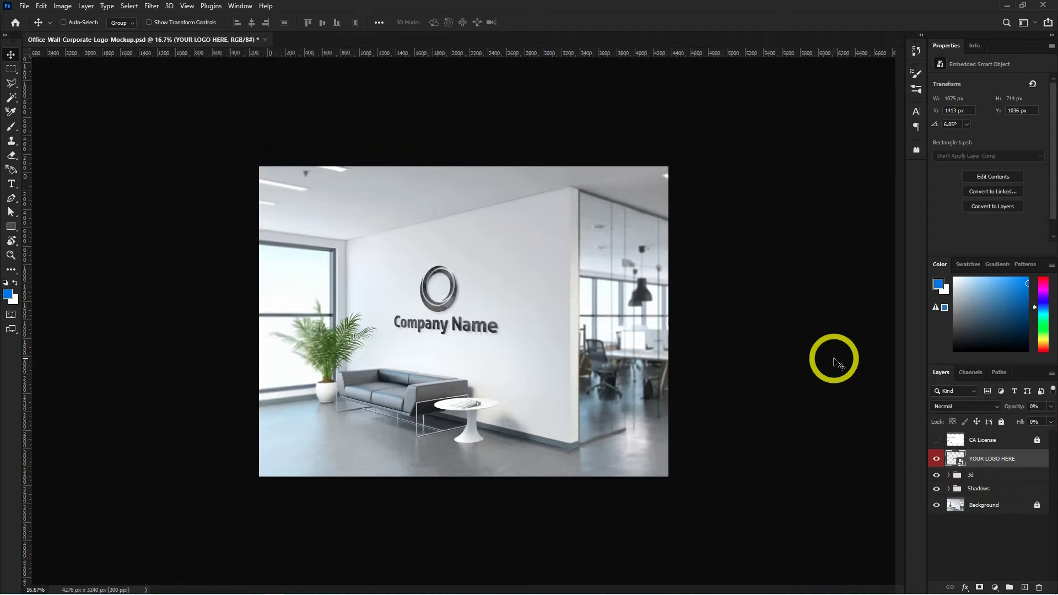
key(ctrl+plus)
key(ctrl+plus)
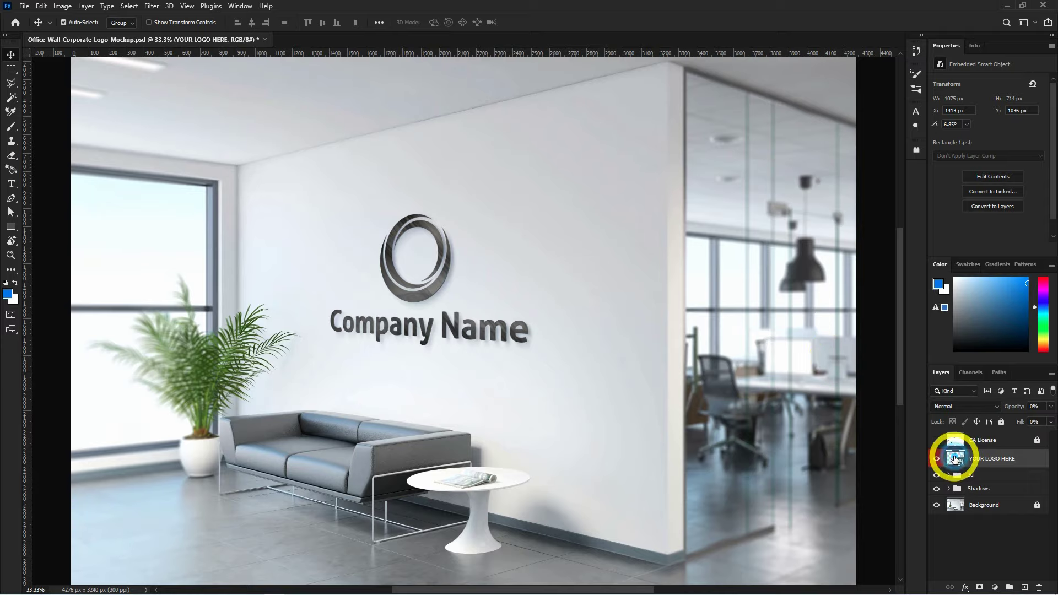
double_click(955, 458)
Copy the four-circle CREATIVE ALYS logo in Illustrator
scroll(702, 175, down, 5)
scroll(714, 226, down, 5)
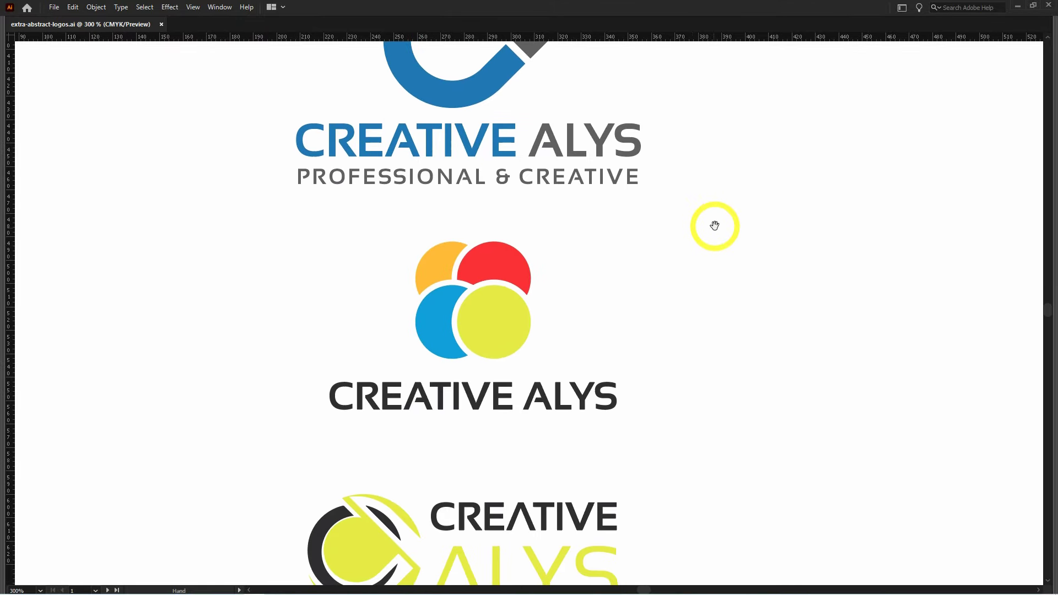
drag(260, 233, 751, 494)
key(ctrl+c)
Paste the four-circle CREATIVE ALYS logo, hide the ring logo, then save and close Rectangle 1.psb
key(ctrl+v)
click(474, 128)
key(Return)
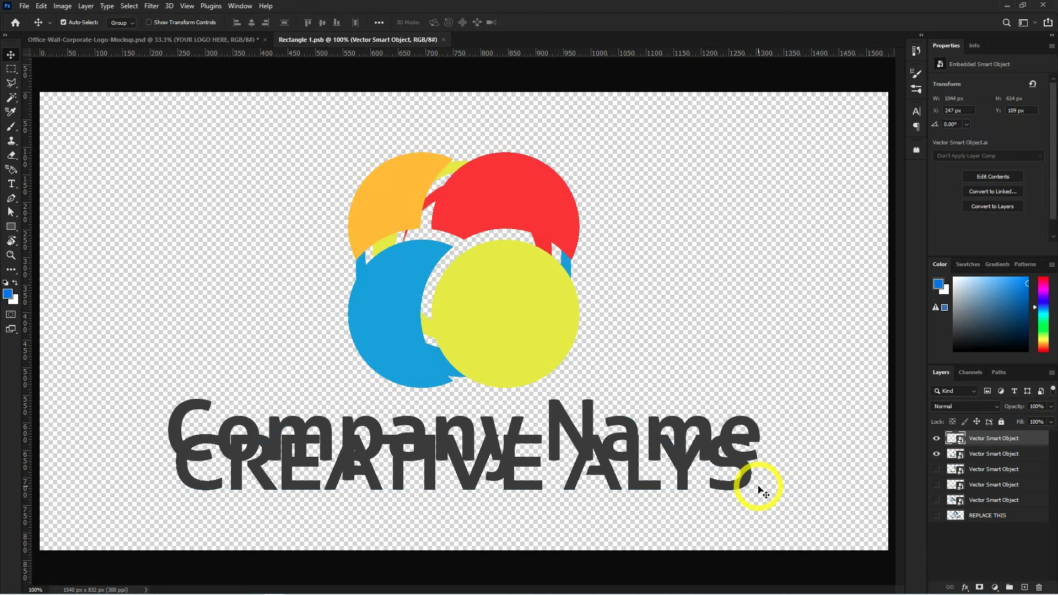
click(937, 453)
key(ctrl+s)
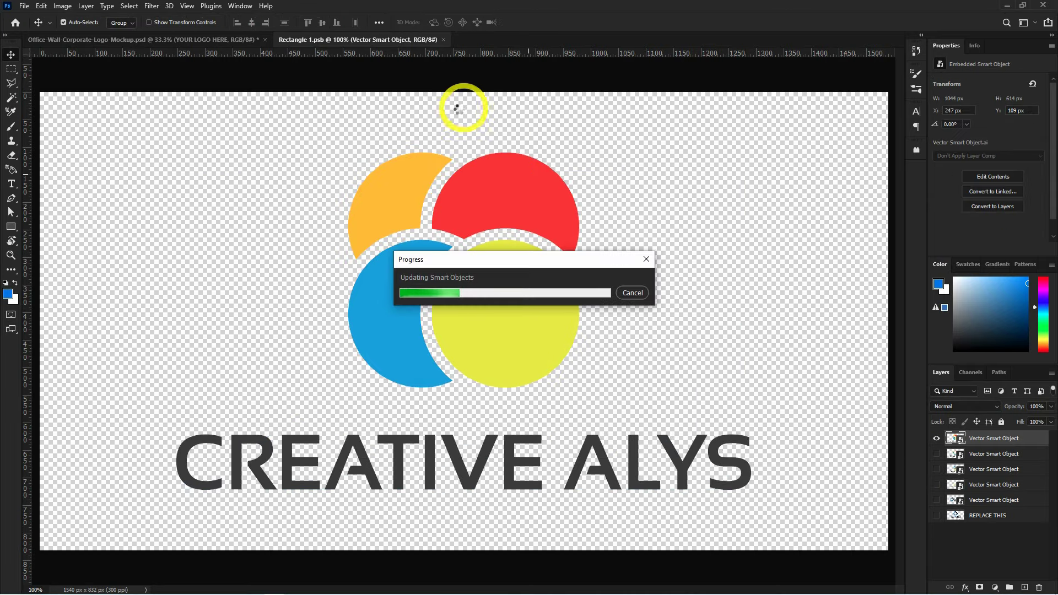
click(443, 40)
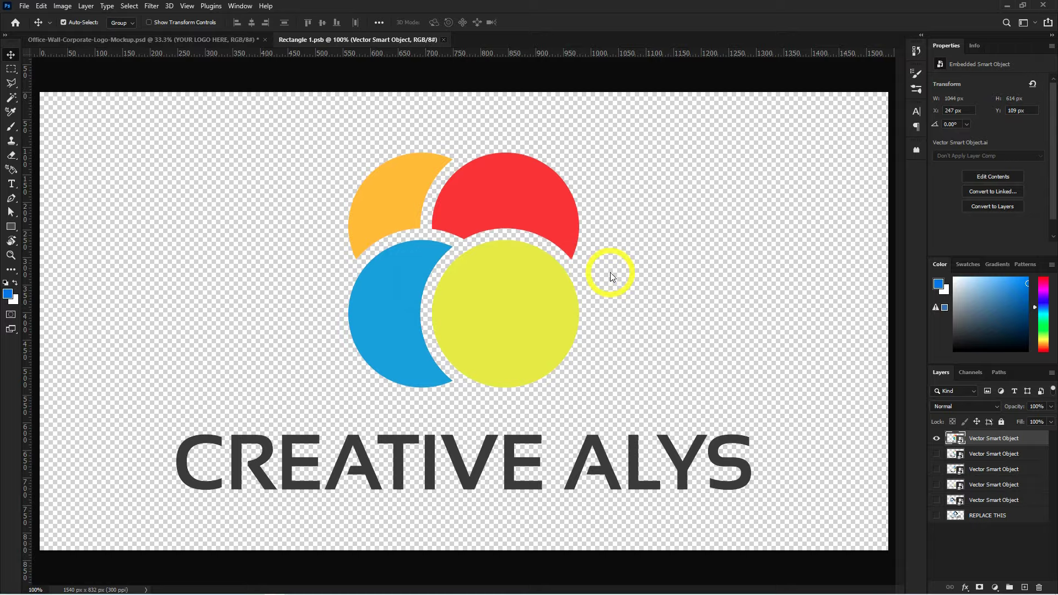
Reopen the smart object and paste in the yellow C-shaped CREATIVE ALYS logo
key(ctrl+plus)
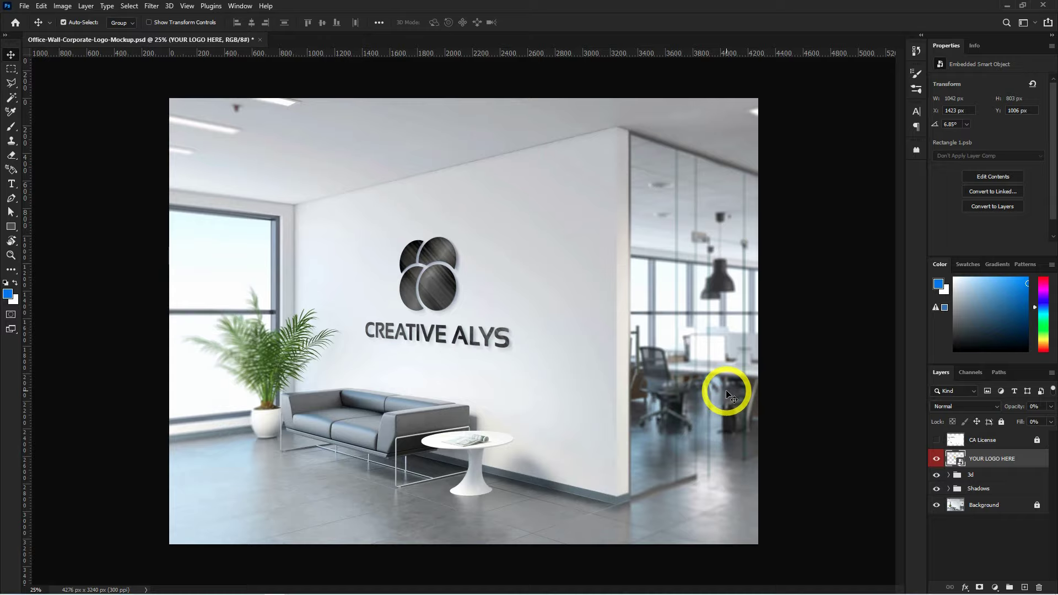
key(ctrl+plus)
double_click(955, 458)
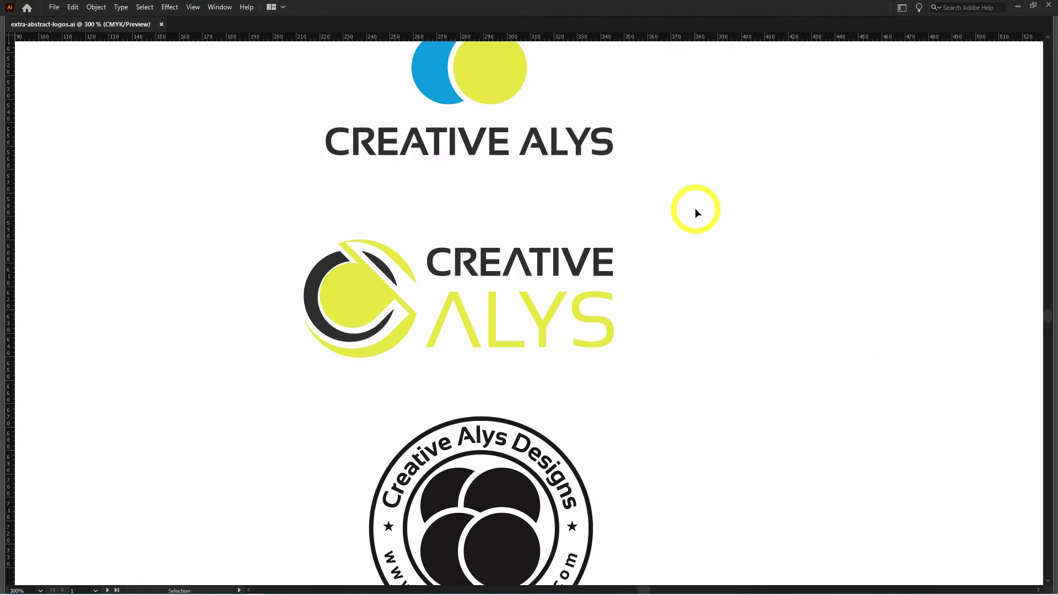
drag(531, 371, 362, 314)
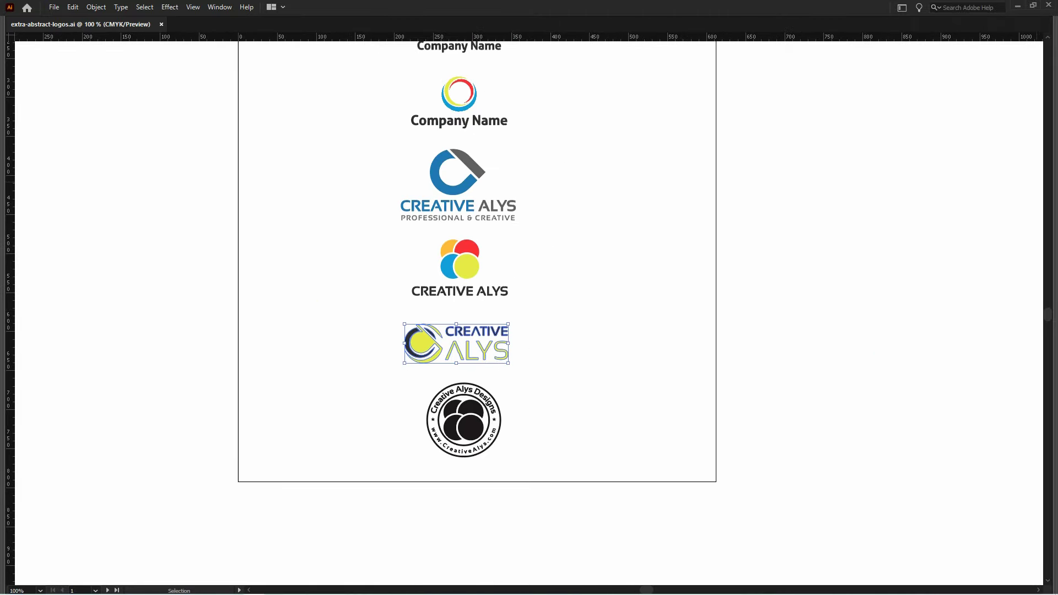
key(ctrl+c)
key(ctrl+v)
key(Return)
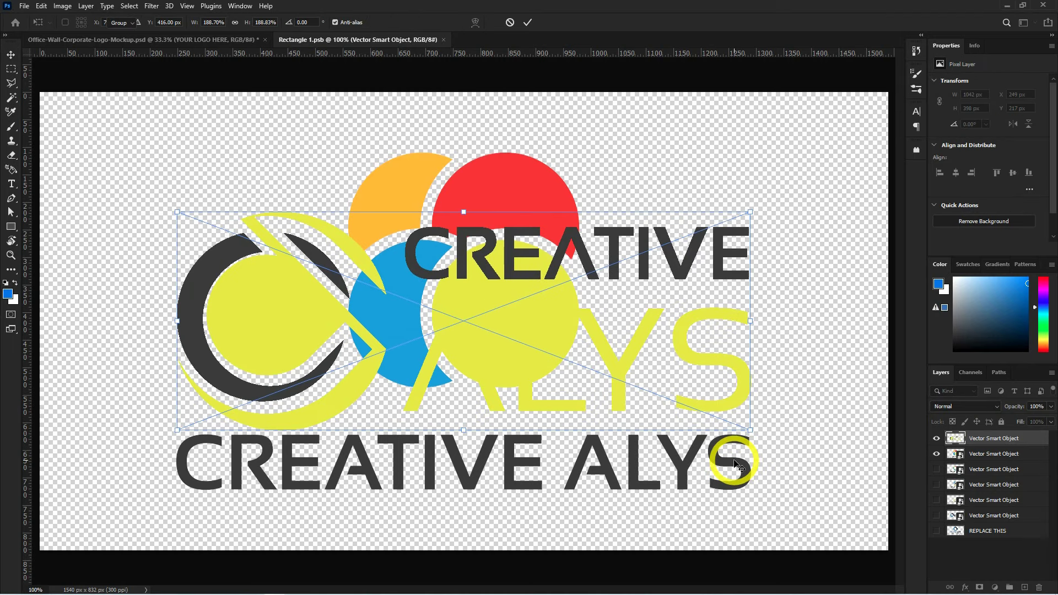
Commit the C-shaped logo, hide the circles layer, then save and close Rectangle 1.psb
key(Return)
click(936, 453)
key(ctrl+s)
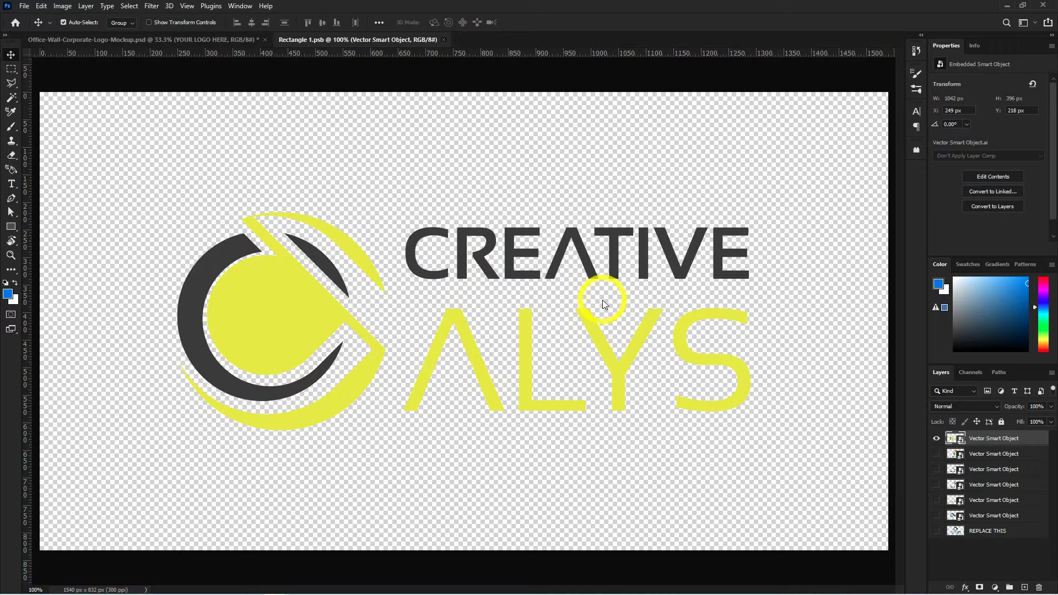
key(ctrl+w)
Select the round Creative Alys Designs badge in Illustrator
scroll(704, 398, down, 3)
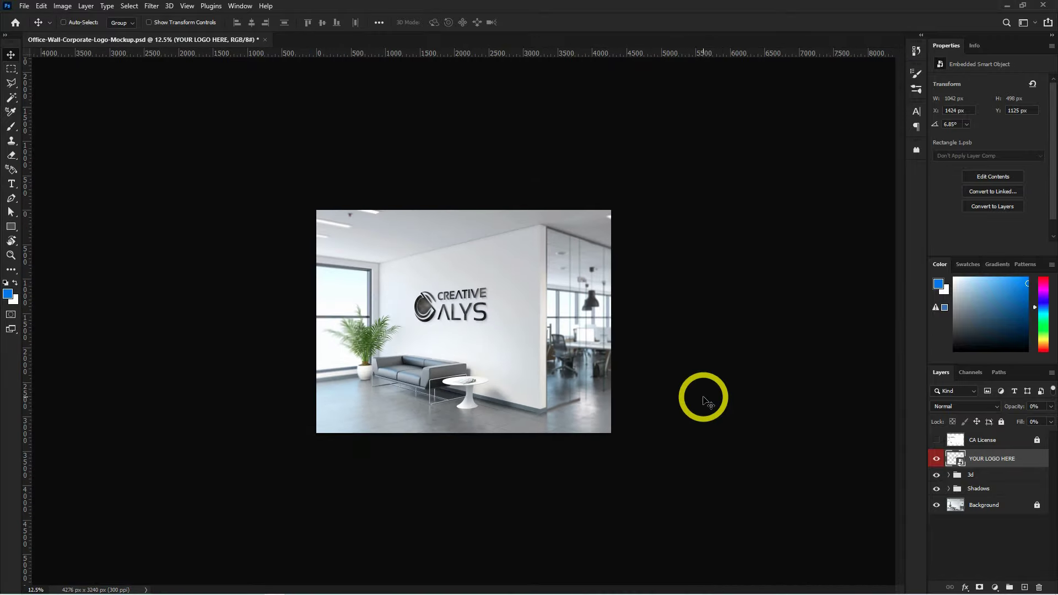
scroll(704, 398, up, 3)
scroll(704, 398, down, 1)
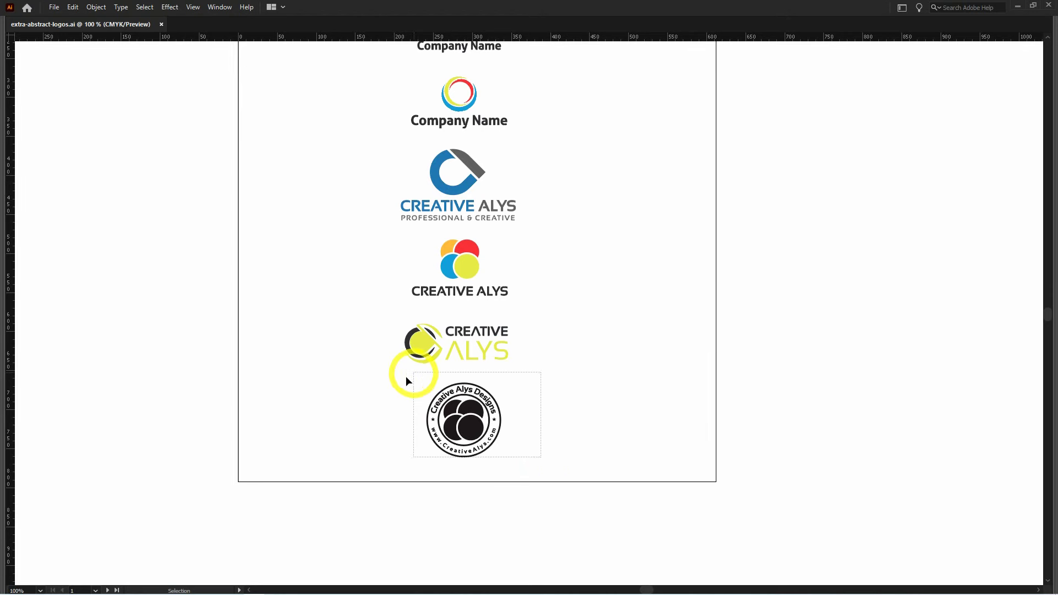
drag(405, 380, 398, 378)
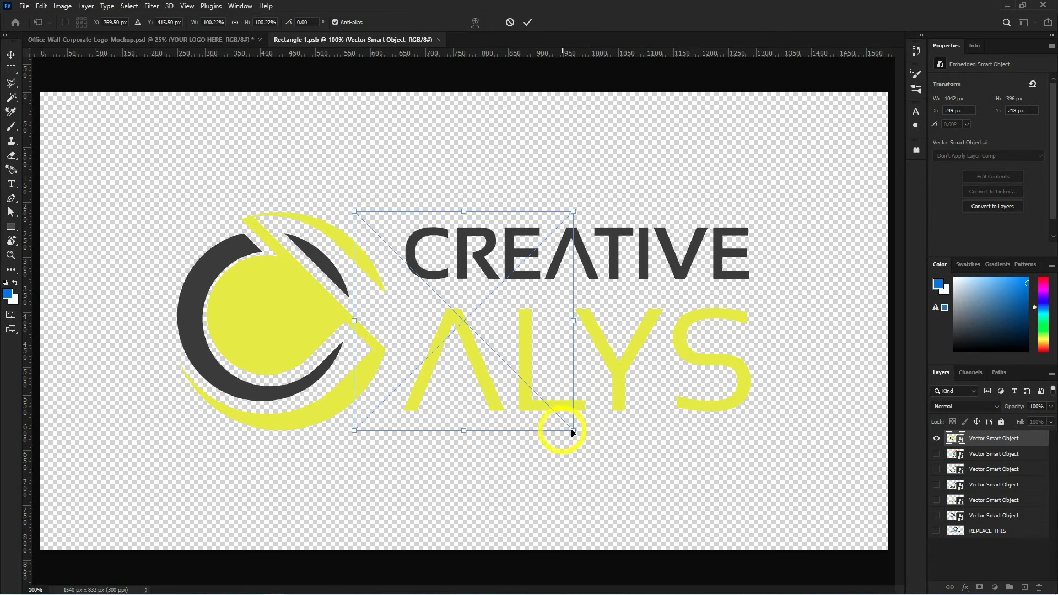
Commit the badge logo, hide the previous CREATIVE ALYS layer, save, close, and zoom in
key(Return)
click(936, 453)
key(ctrl+s)
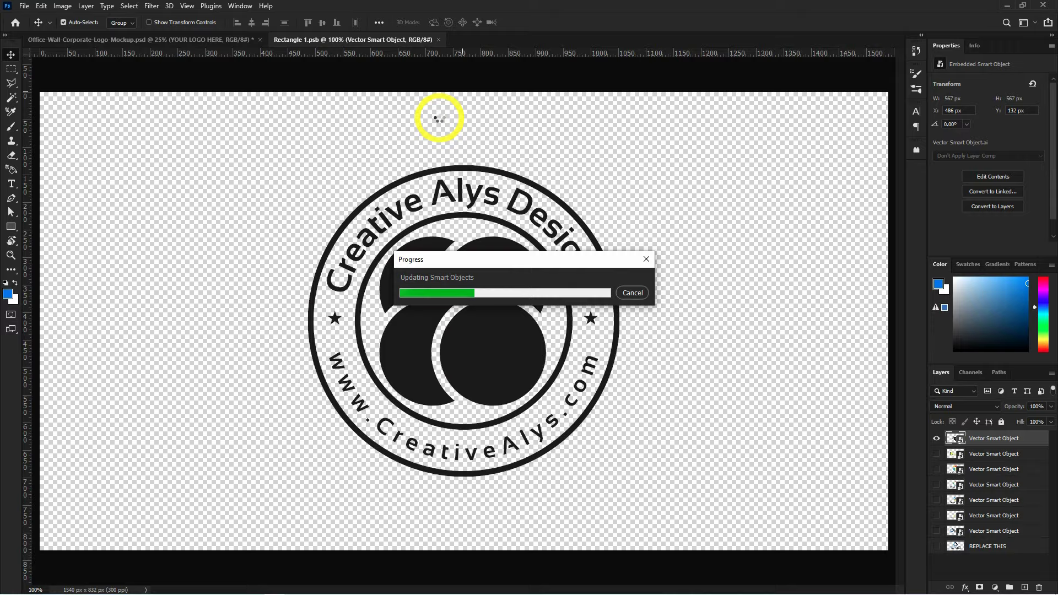
key(ctrl+w)
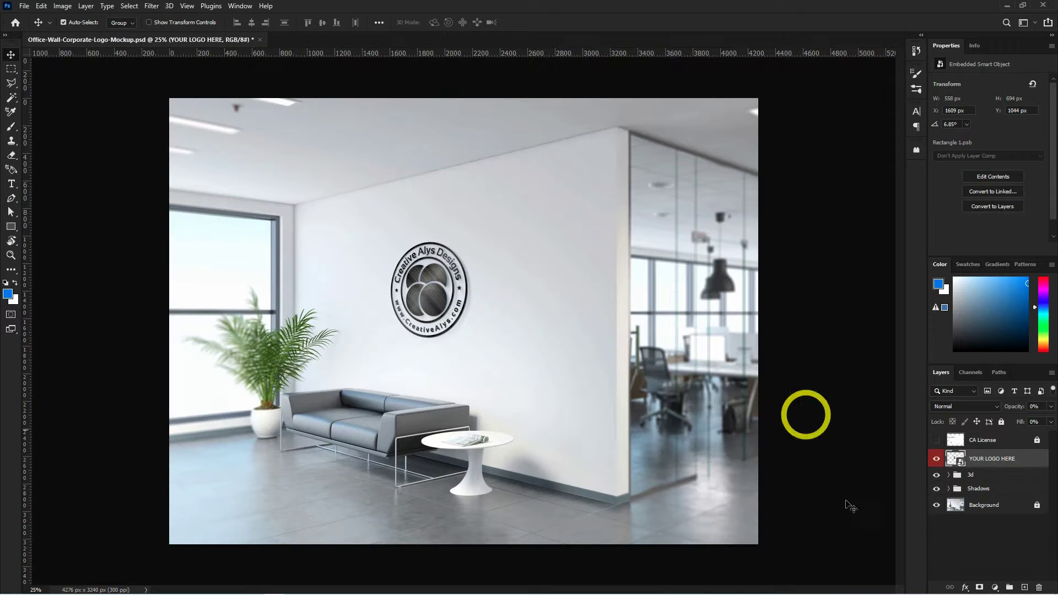
key(ctrl+plus)
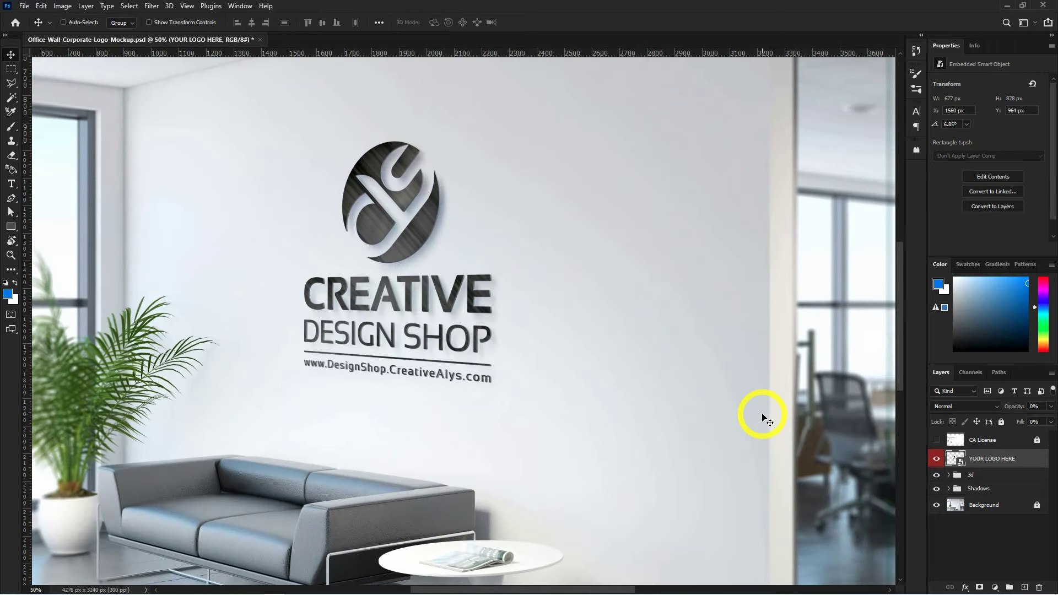
Inspect the wall sign full screen, zooming in and panning across the office wall
key(ctrl+minus)
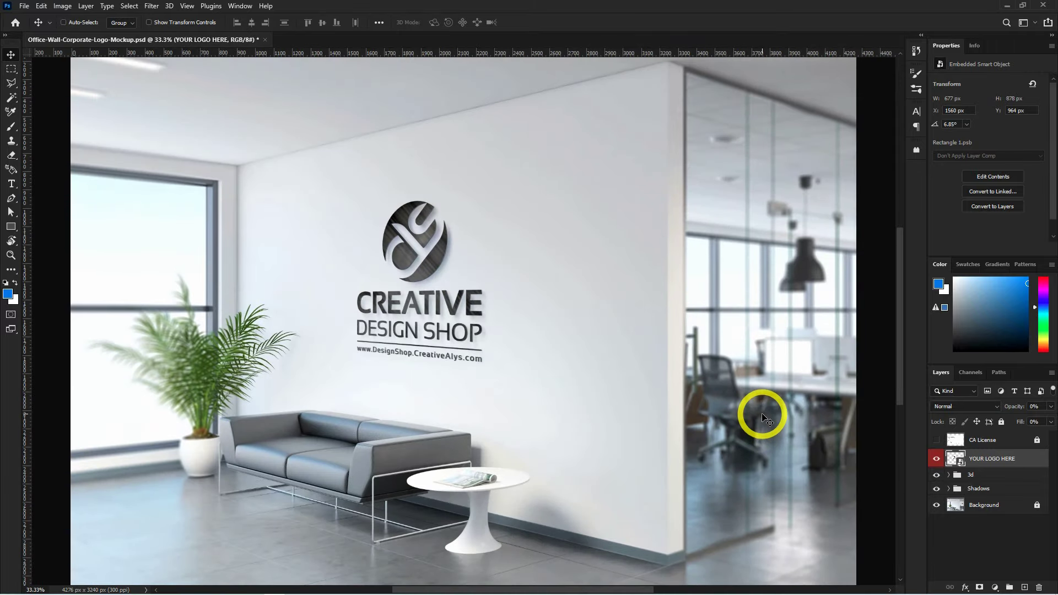
key(f)
key(f)
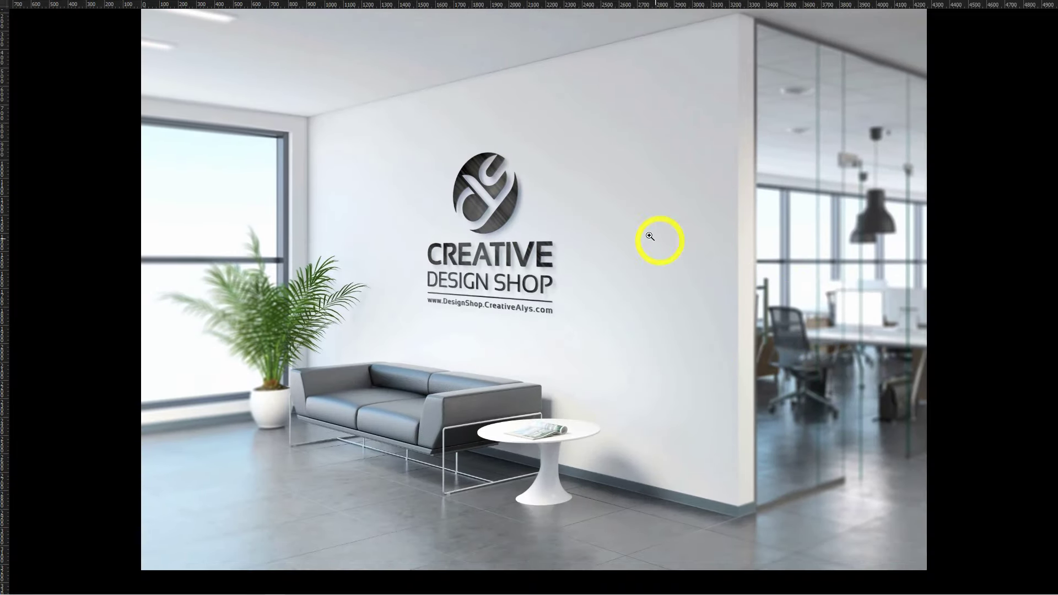
key(ctrl+plus)
drag(812, 345, 866, 354)
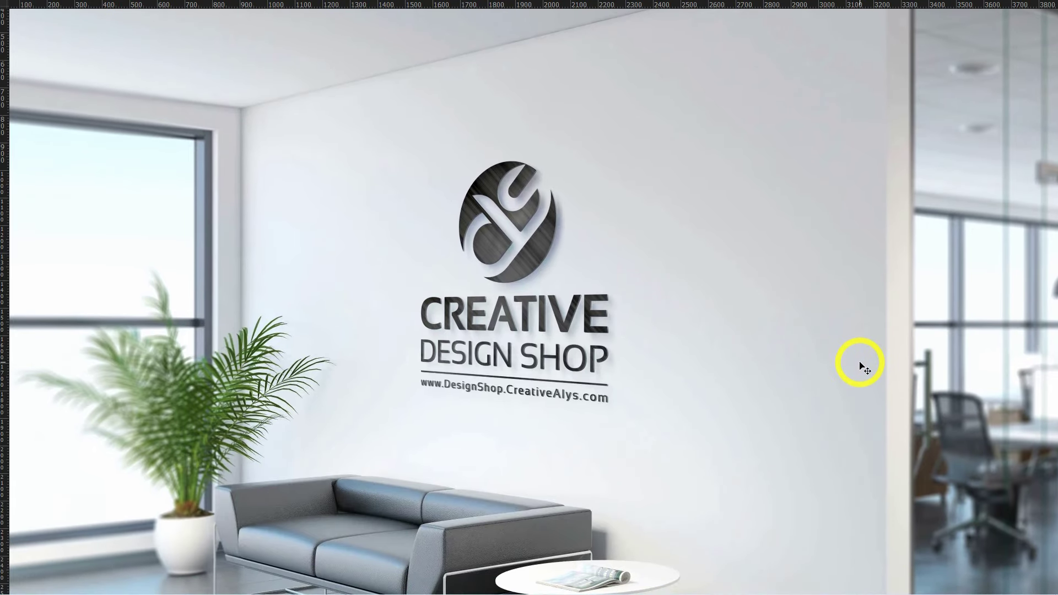
key(ctrl+minus)
key(f)
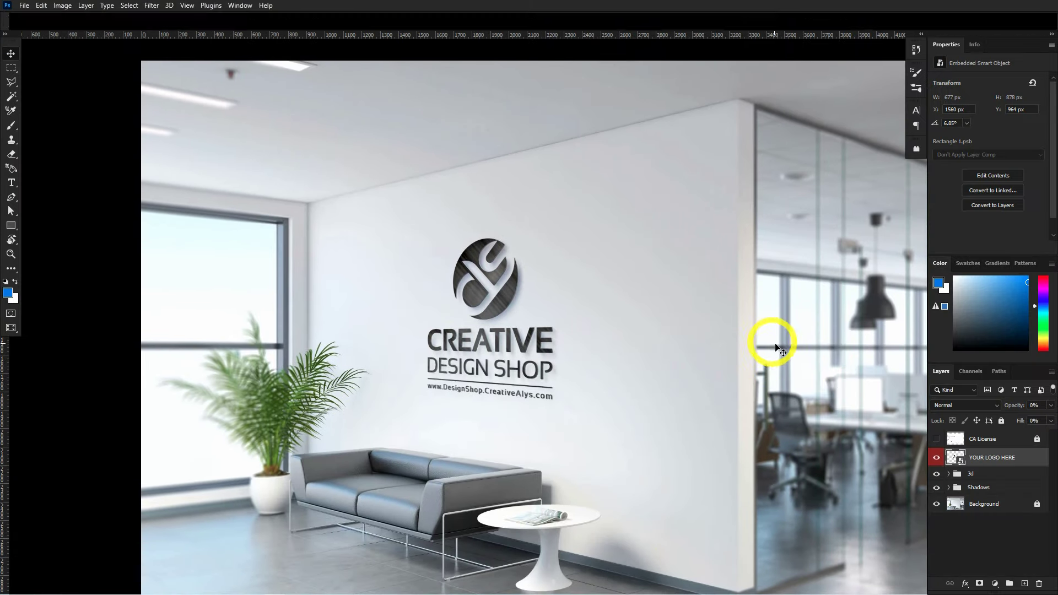
Re-show the REPLACE THIS layer inside the wall logo smart object, then save and close it
double_click(678, 297)
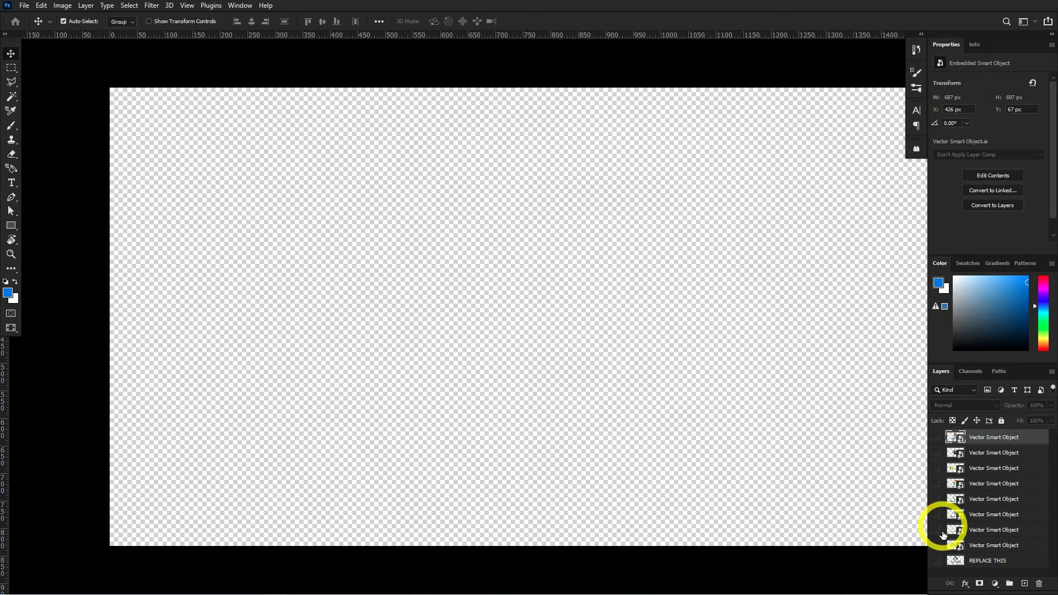
click(937, 561)
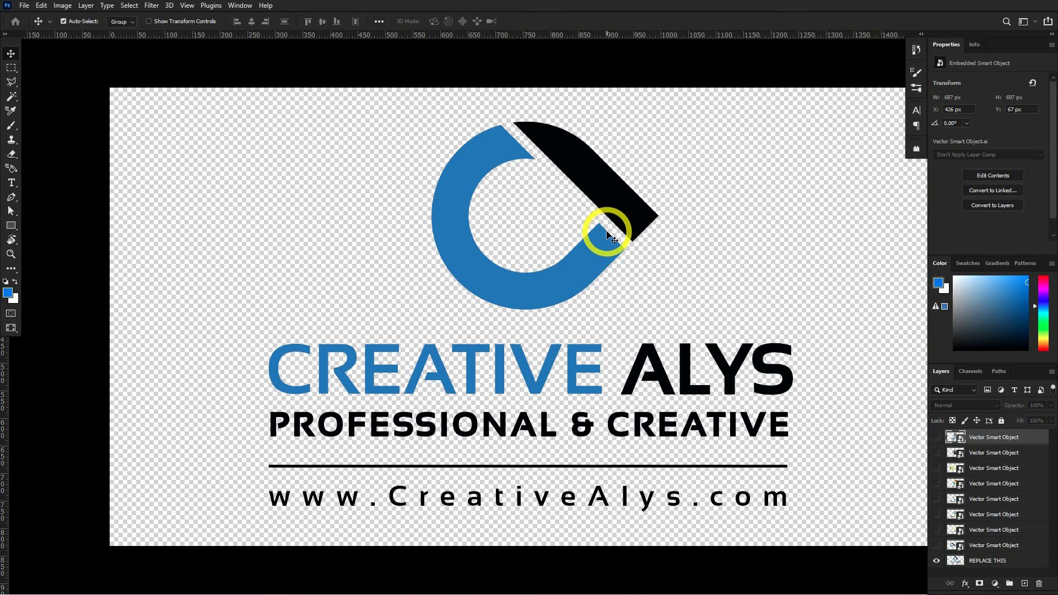
key(ctrl+w)
key(f)
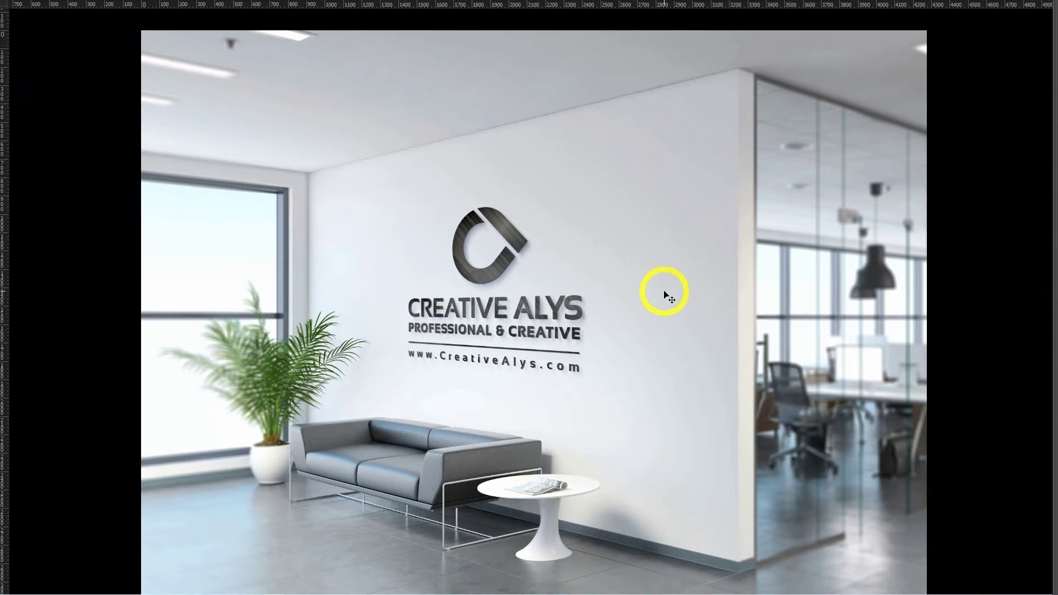
key(ctrl+plus)
key(ctrl+r)
key(ctrl+0)
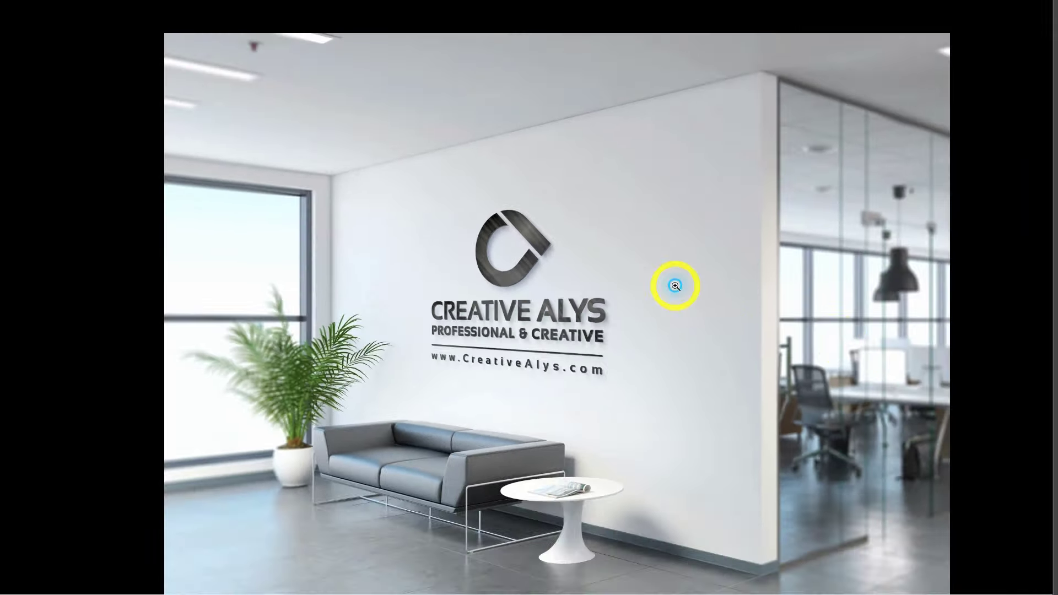
key(ctrl+plus)
drag(845, 324, 829, 310)
key(ctrl+0)
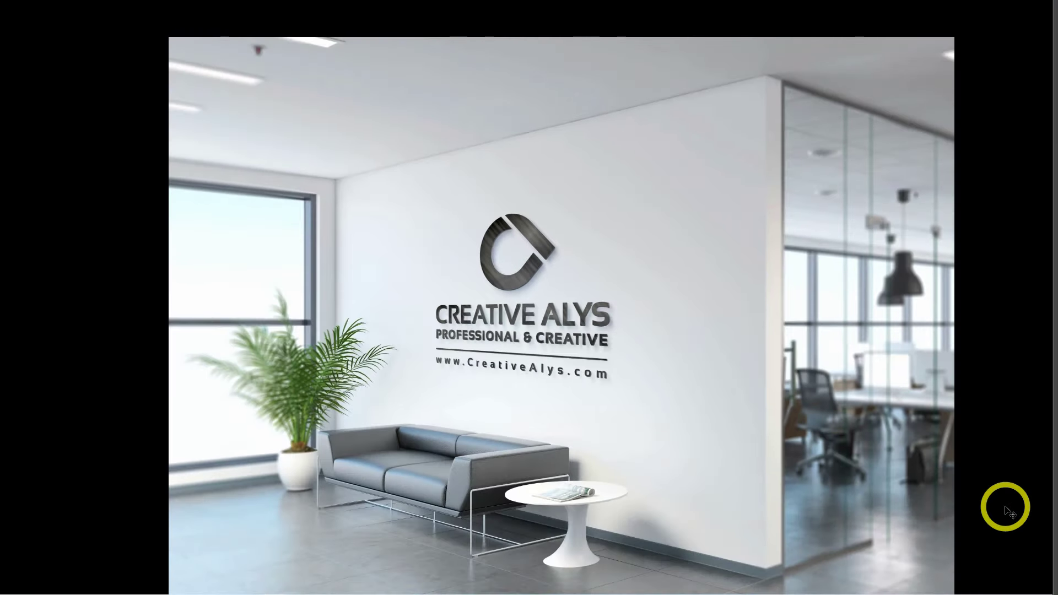
key(f)
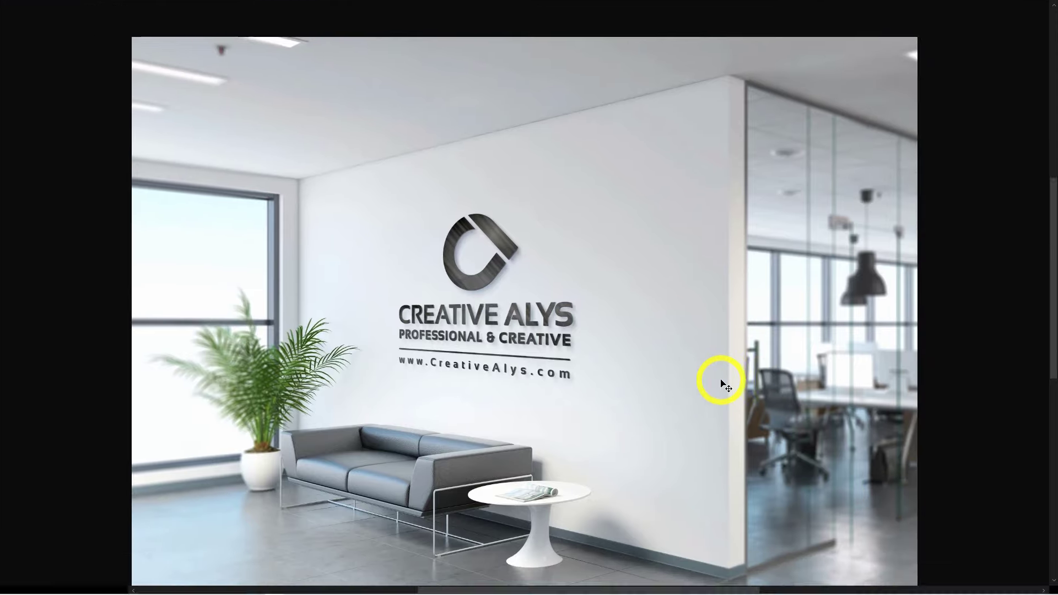
key(Tab)
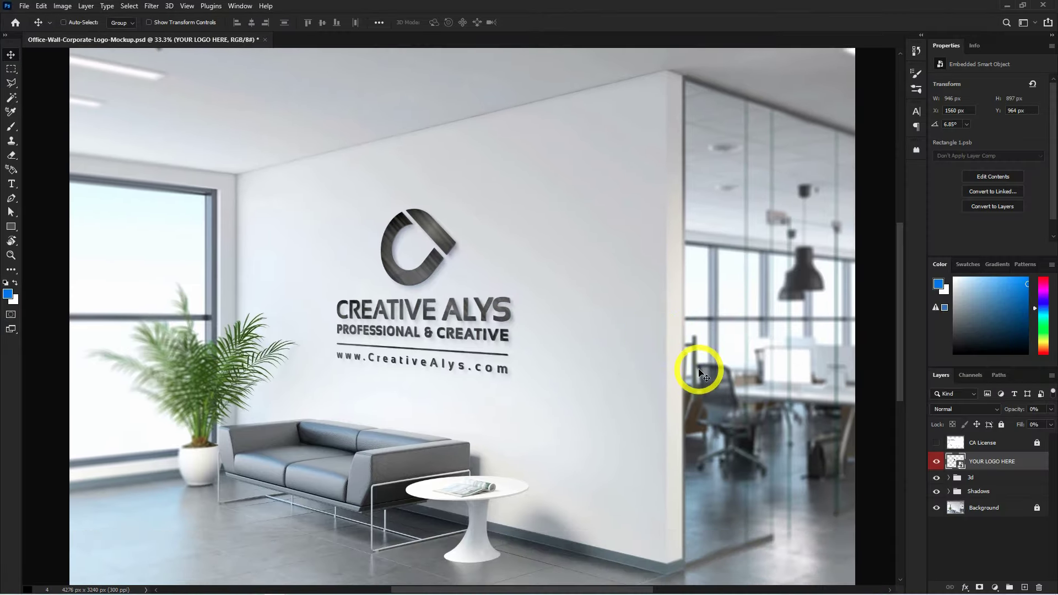